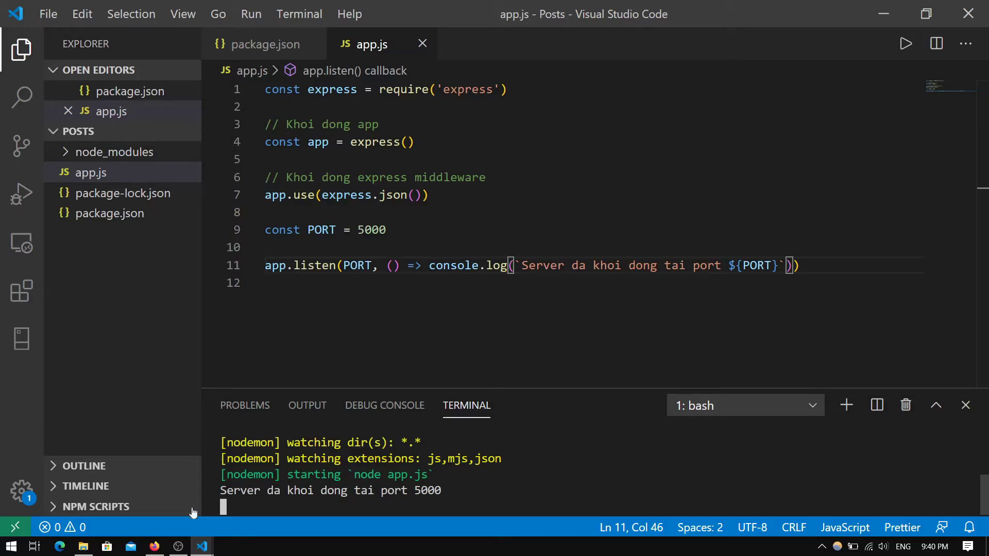
# Leave VS Code with the server running and bring up the Firefox window showing Atlas
pyautogui.click(155, 547)
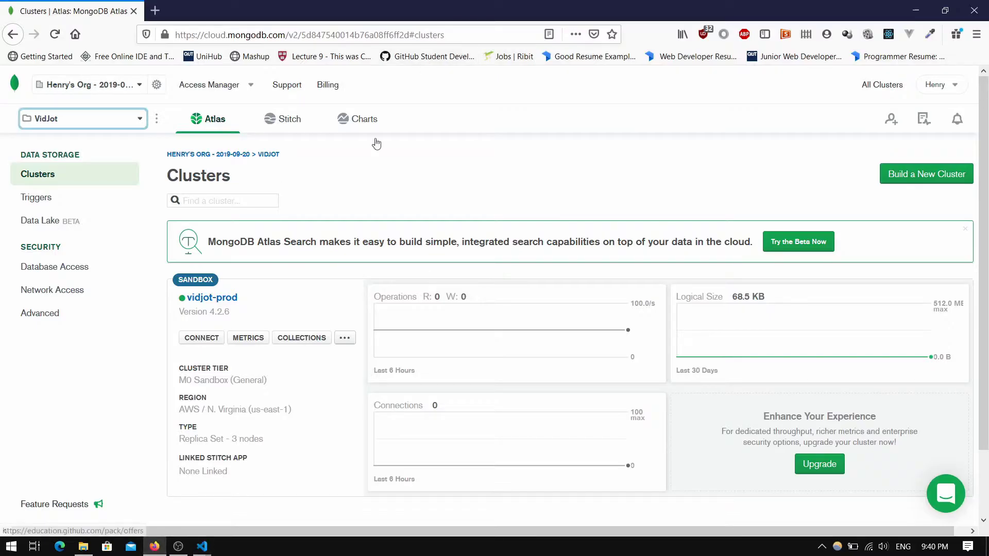
# Load cloud.mongodb.com in a new browser tab
pyautogui.click(155, 11)
pyautogui.write('l')
pyautogui.press('BackSpace')
pyautogui.press('BackSpace')
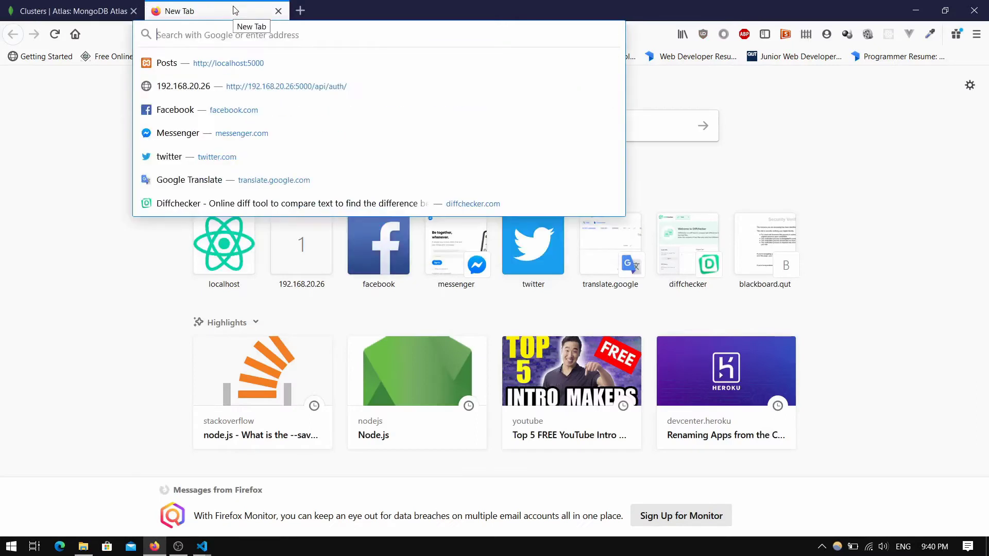
pyautogui.write('cloud.mongodb.com/')
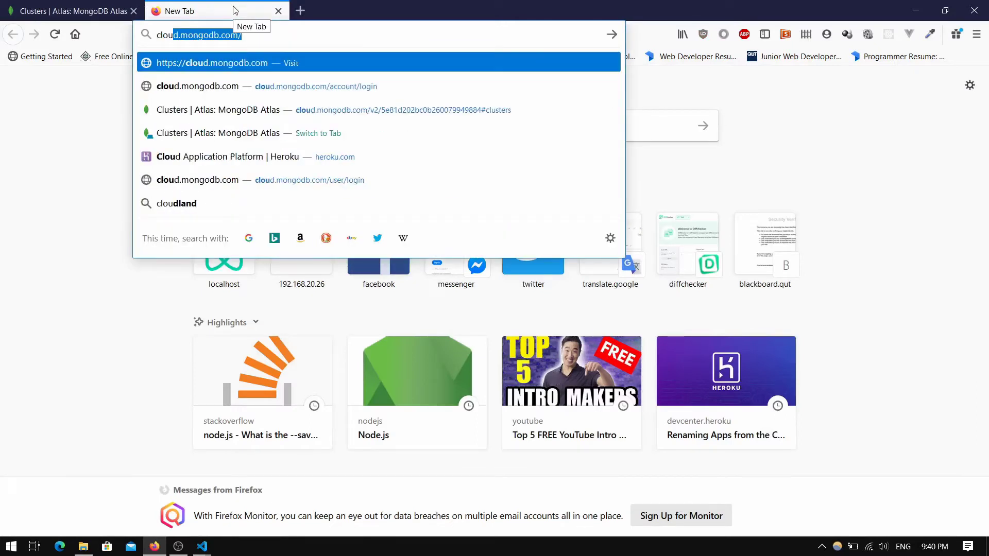
pyautogui.press('Return')
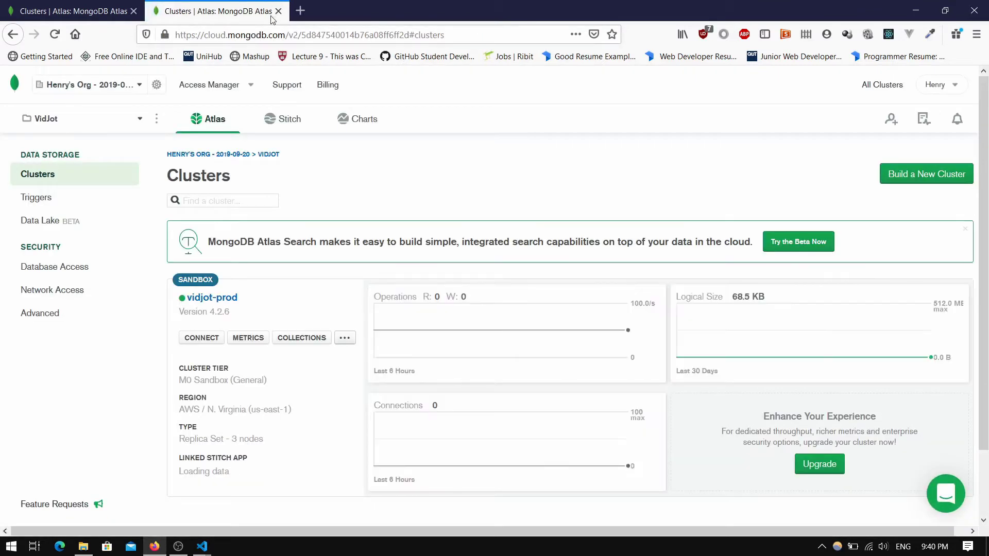
# Close the duplicate clusters tab and choose + New Project from the VidJot project list
pyautogui.click(133, 11)
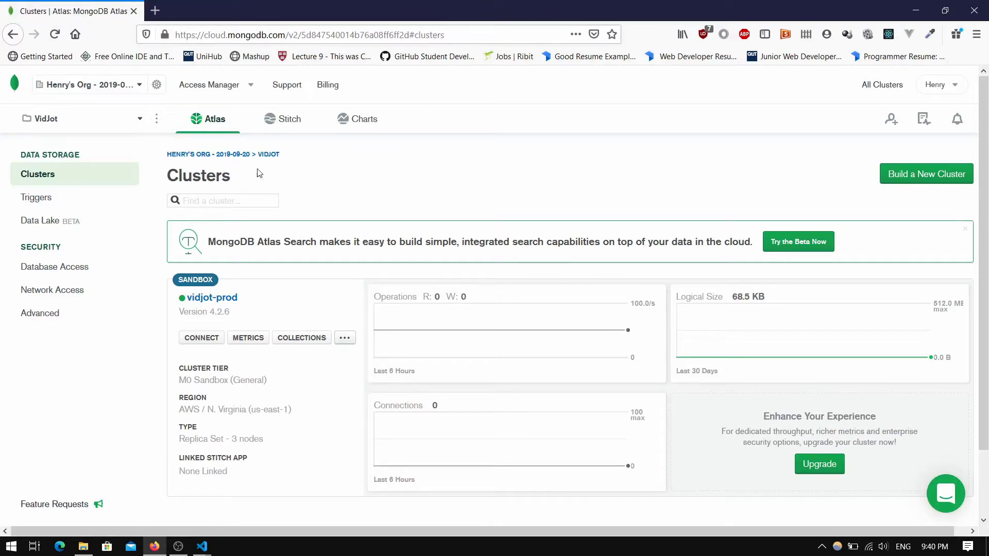
pyautogui.click(140, 120)
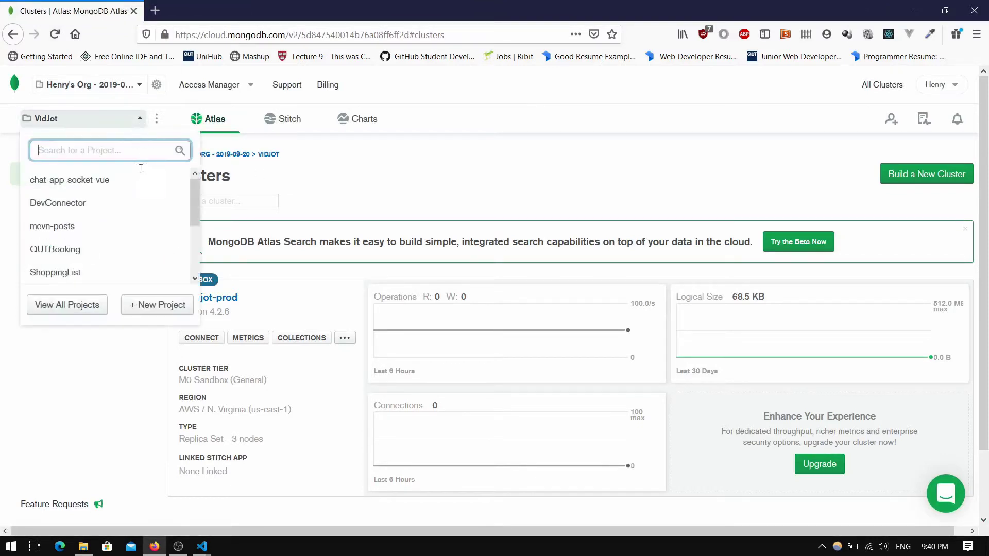
pyautogui.click(165, 306)
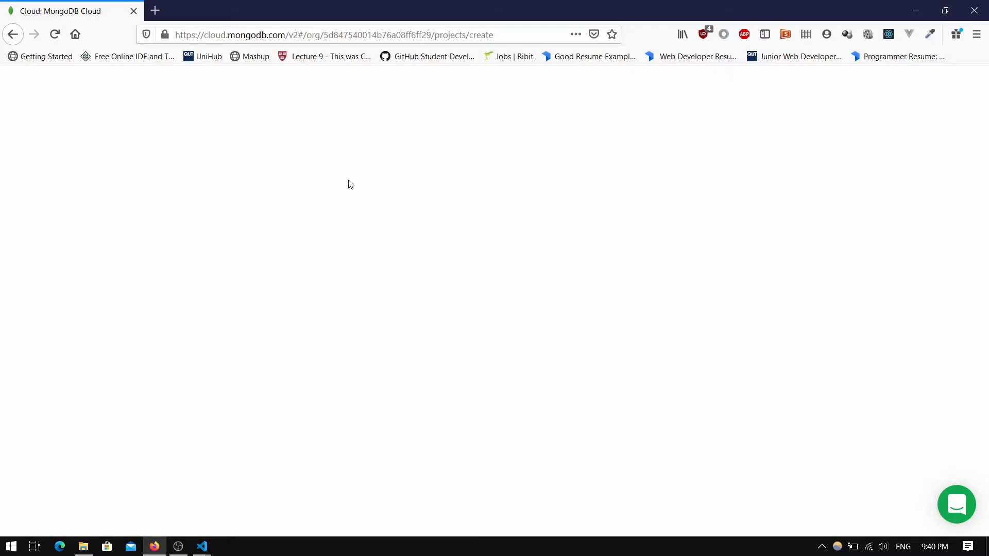
# Name the project express-posts, add an invited member by username, and create it
pyautogui.click(223, 274)
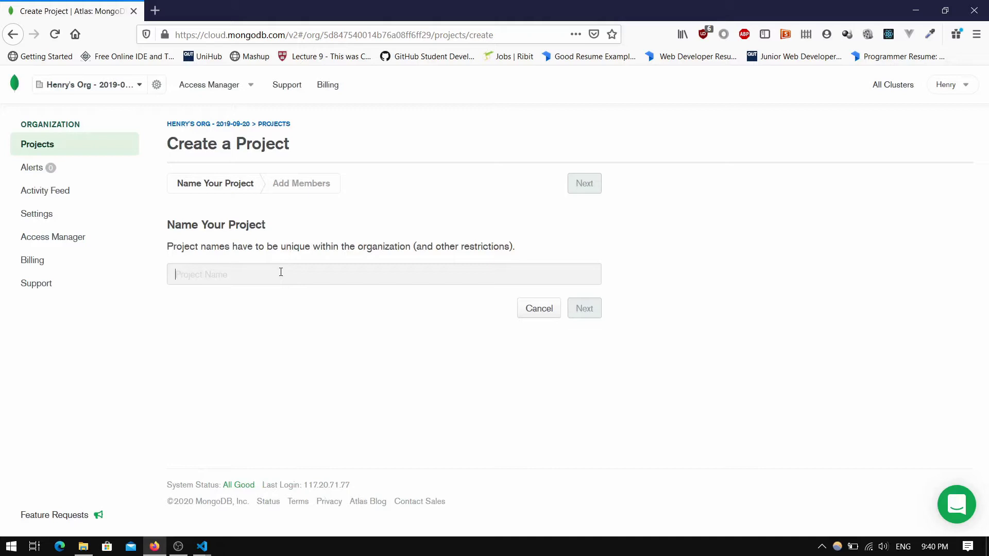
pyautogui.write('express-posts')
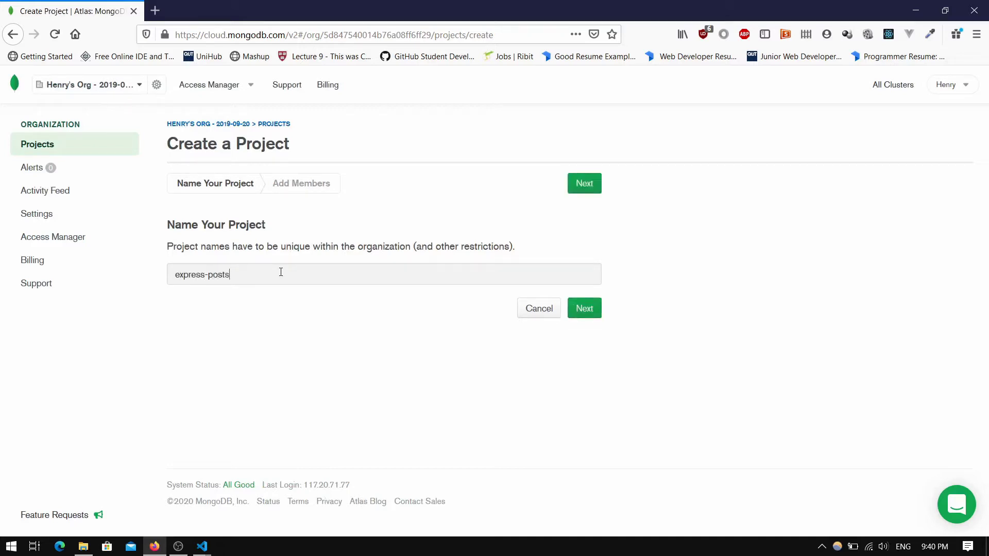
pyautogui.click(584, 312)
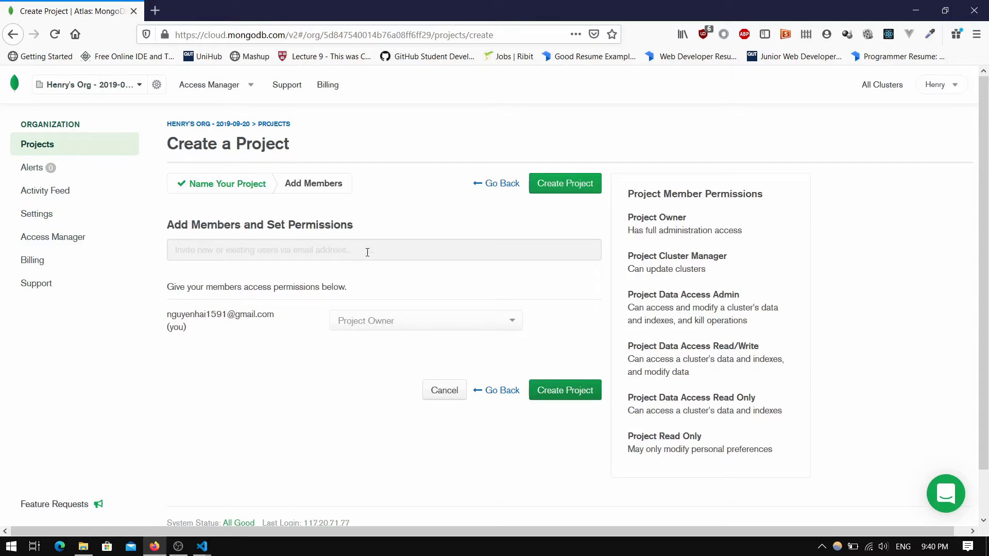
pyautogui.click(286, 253)
pyautogui.write('henry')
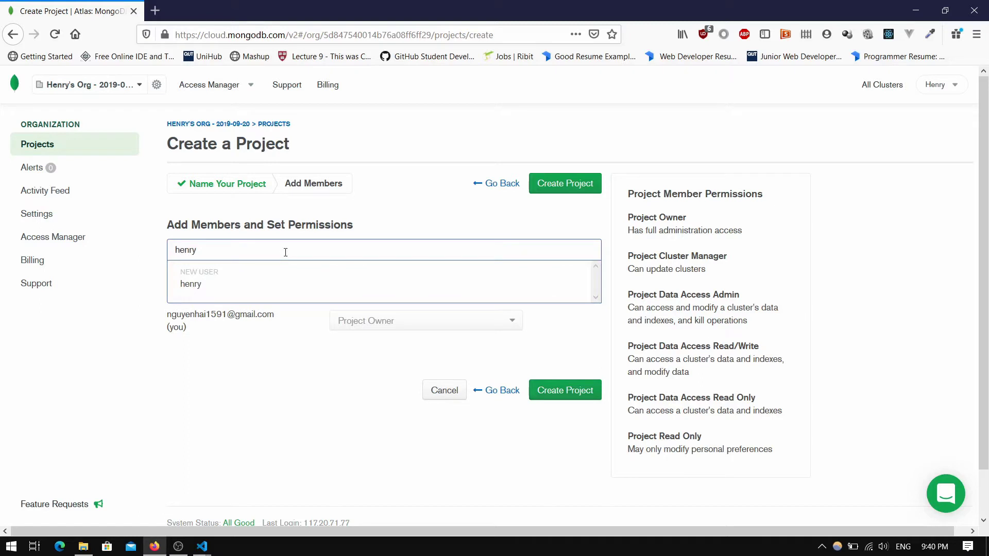
pyautogui.click(239, 387)
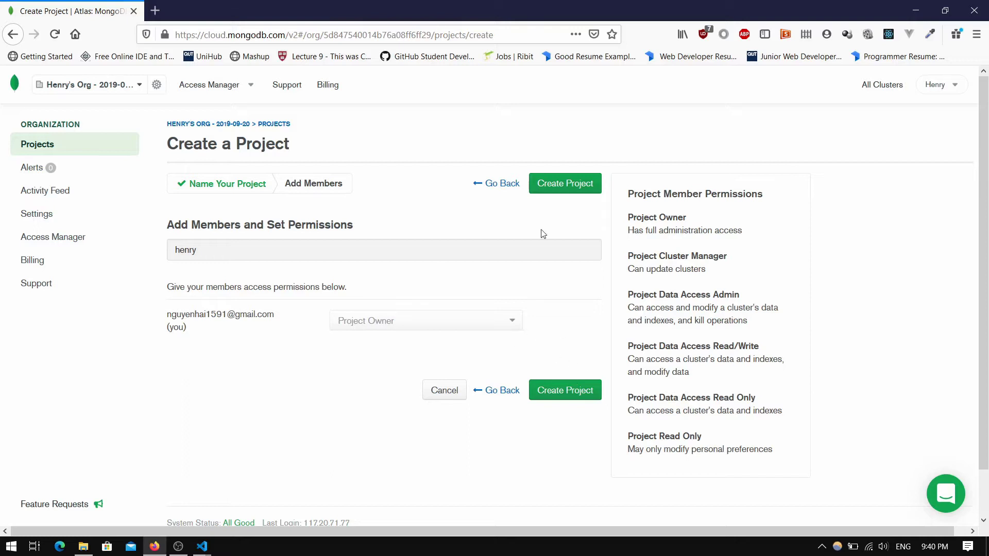
pyautogui.click(569, 391)
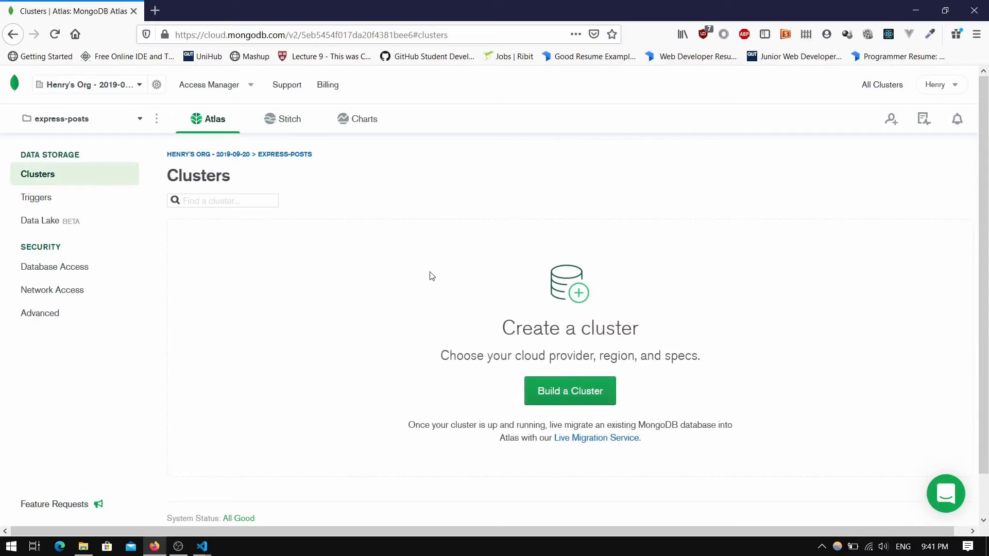
# Start building a free shared cluster and review the available cluster tiers
pyautogui.click(554, 393)
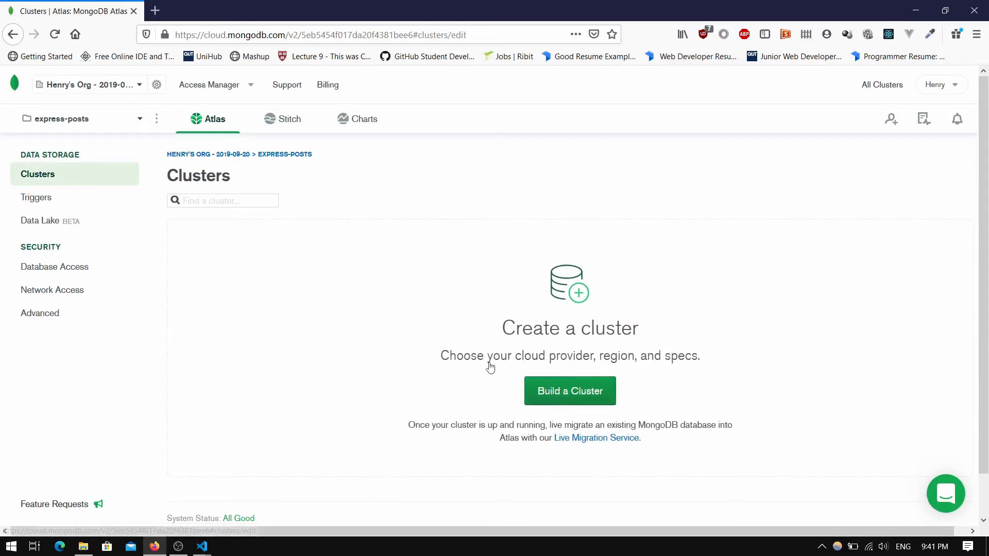
pyautogui.scroll(-3, 980, 128)
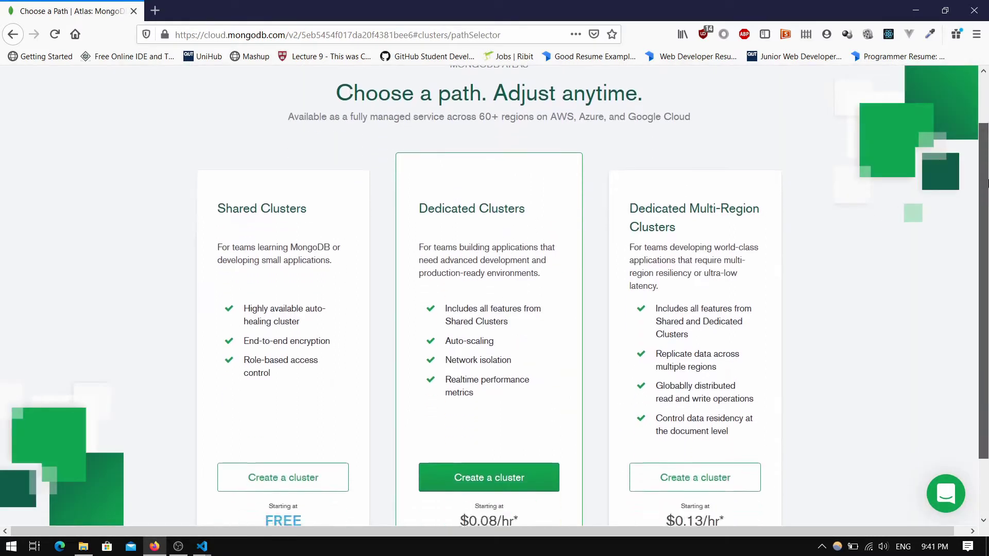
pyautogui.click(278, 418)
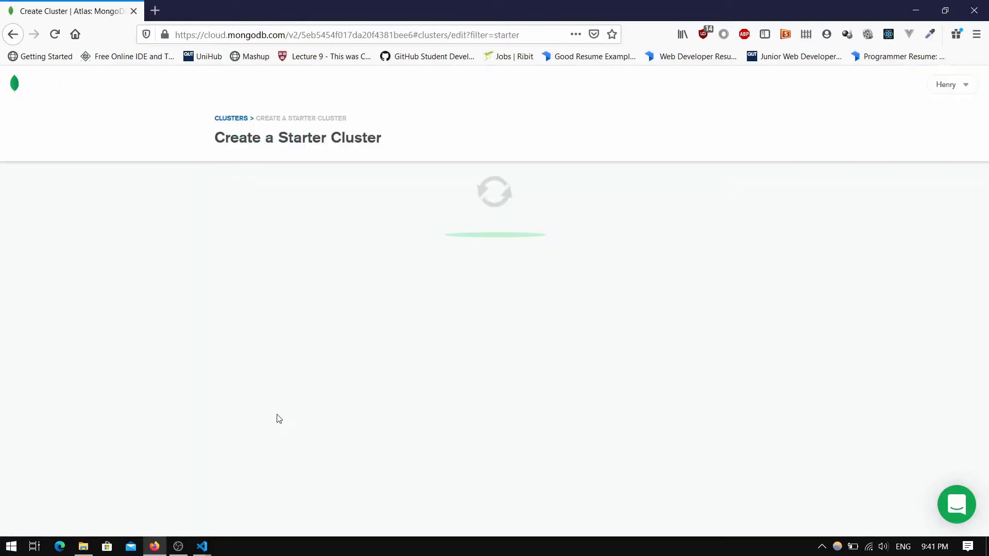
pyautogui.scroll(-4, 964, 155)
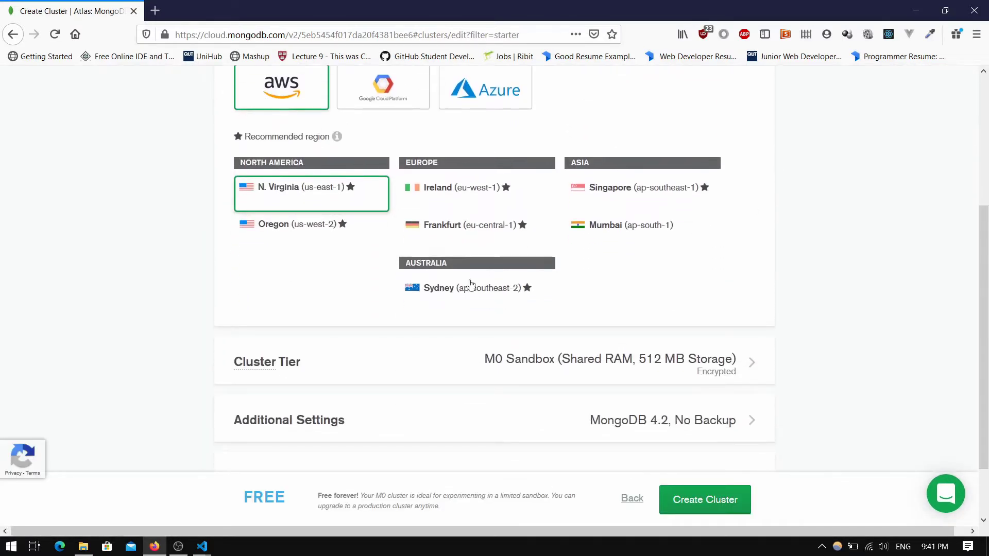
pyautogui.scroll(-1, 987, 255)
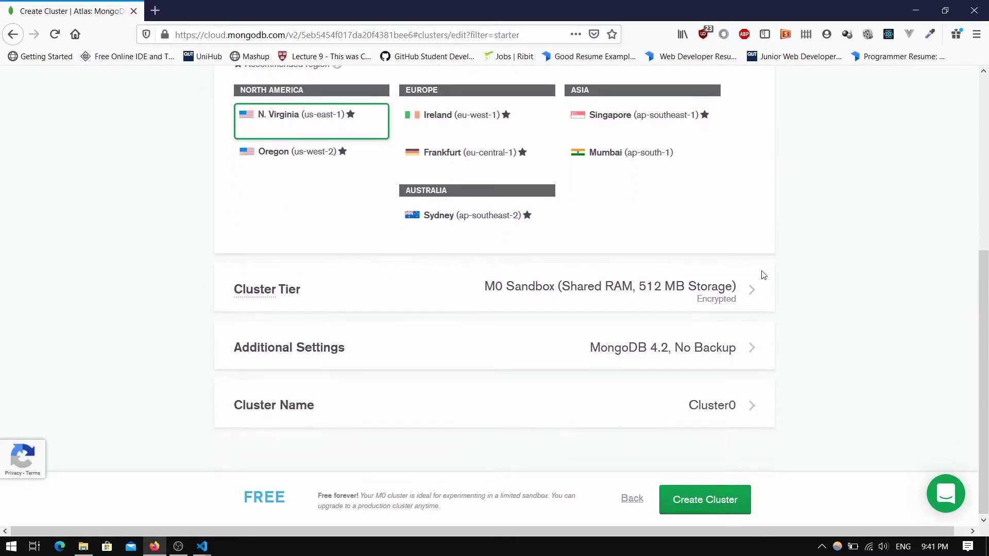
pyautogui.click(751, 300)
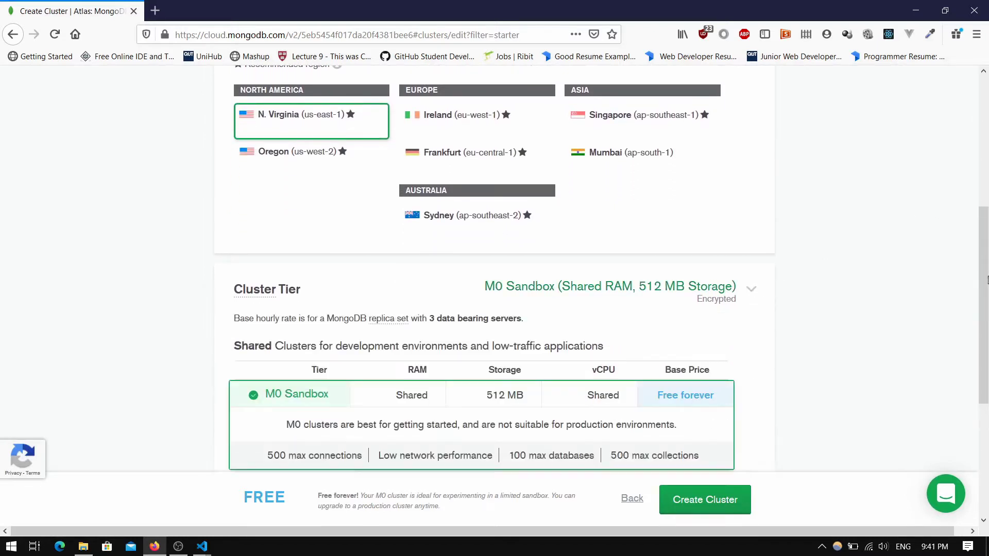
pyautogui.scroll(-5, 695, 232)
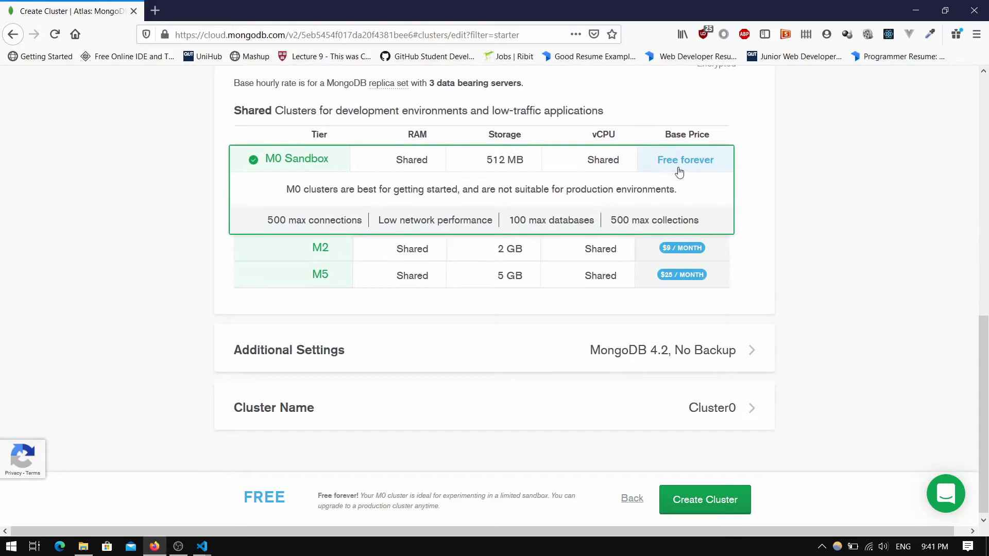
# In additional settings, replace the Cluster0 name with posts and create the cluster
pyautogui.click(718, 360)
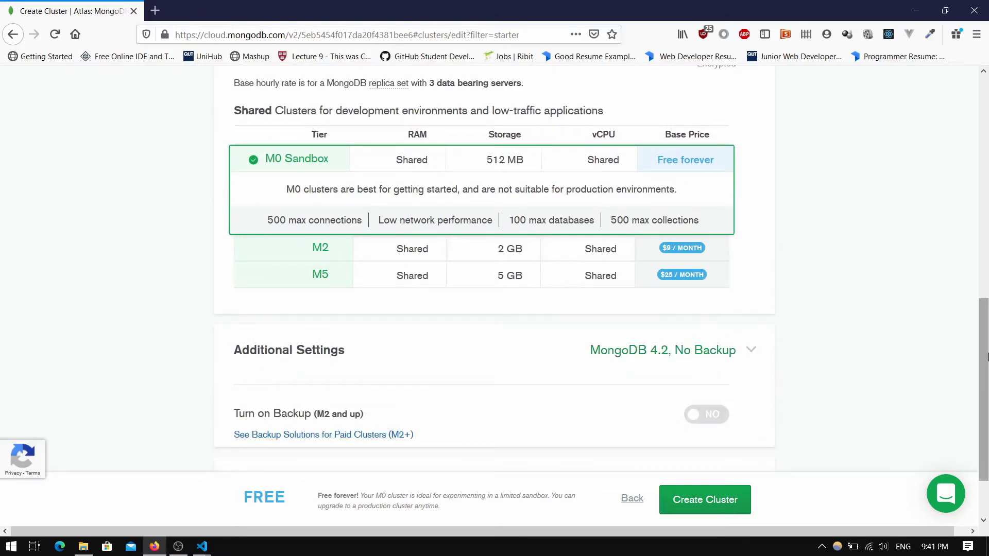
pyautogui.scroll(-2, 895, 358)
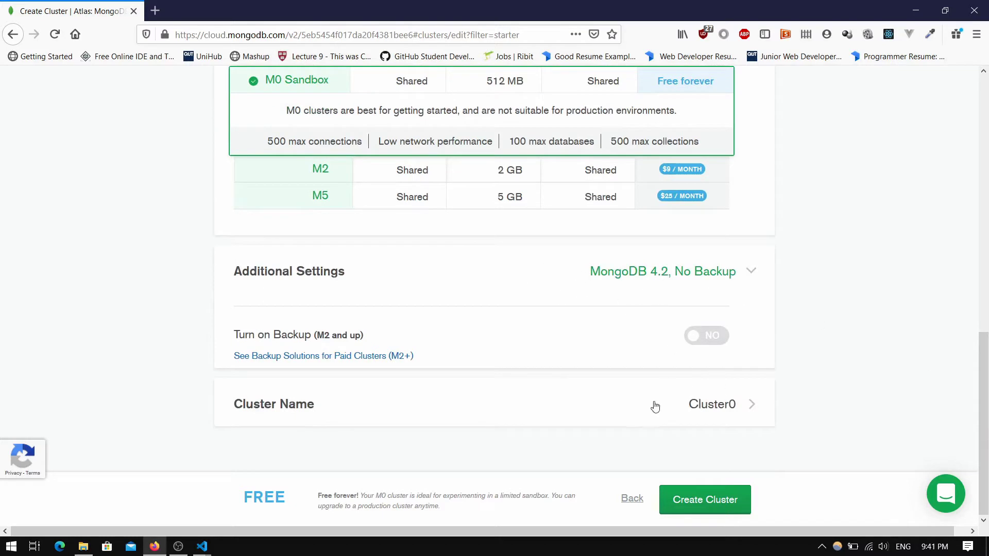
pyautogui.click(628, 405)
pyautogui.scroll(-2, 944, 387)
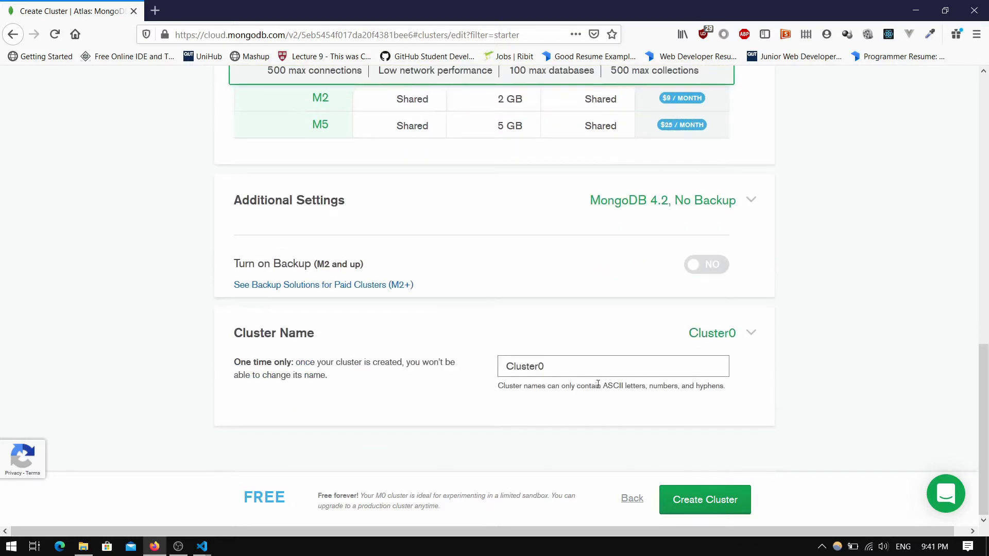
pyautogui.moveTo(552, 366); pyautogui.dragTo(428, 371)
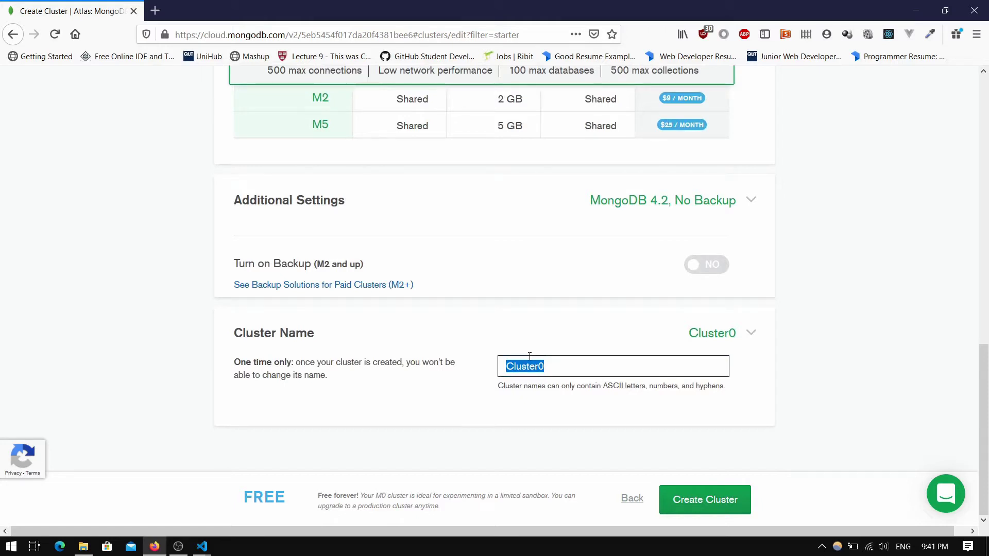
pyautogui.write('posts')
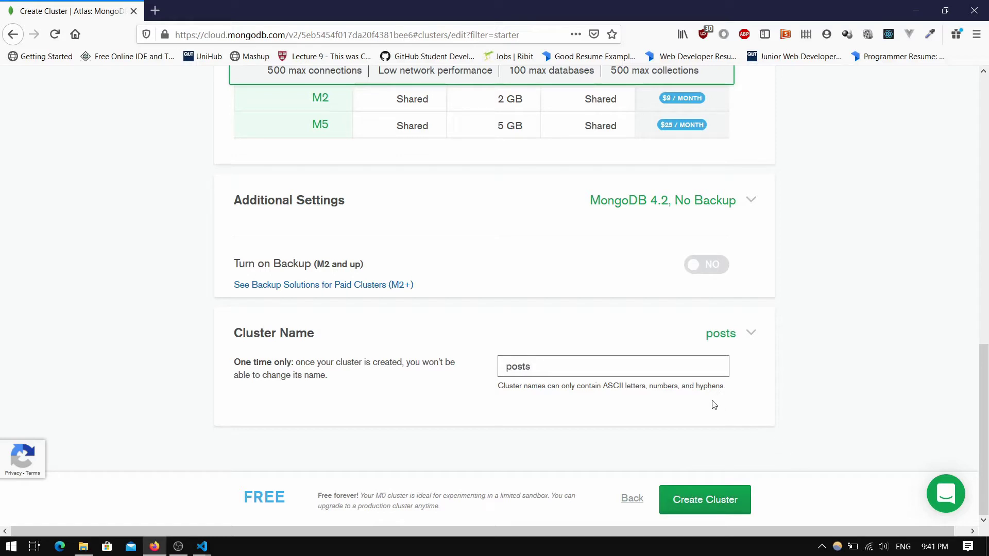
pyautogui.press('Return')
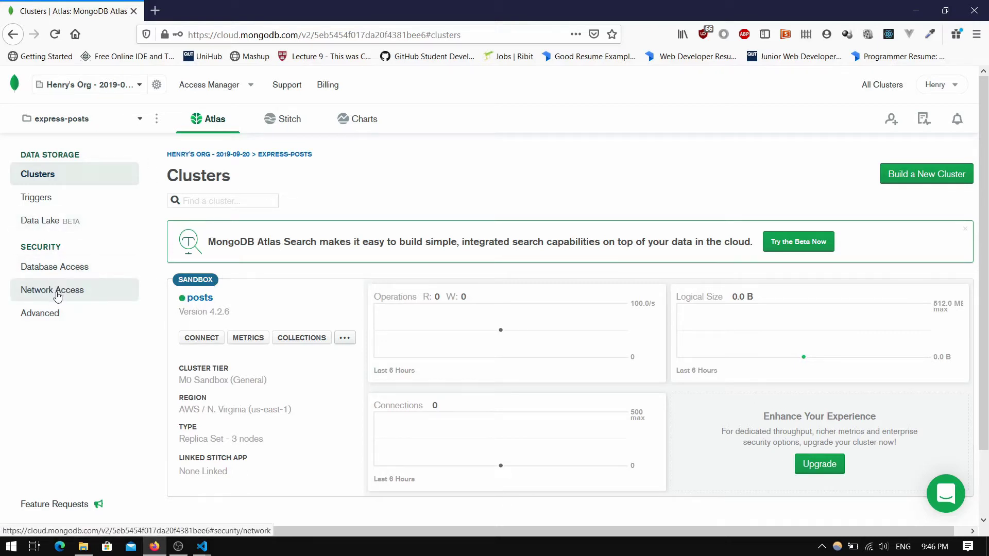
# Add a Network Access whitelist entry of 0.0.0.0/0, allowing access from anywhere
pyautogui.click(57, 290)
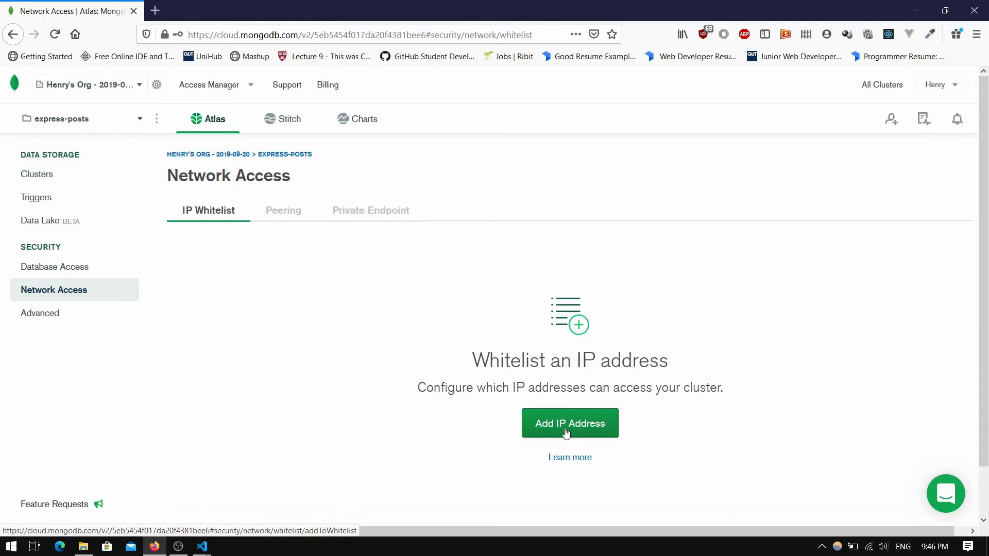
pyautogui.click(568, 423)
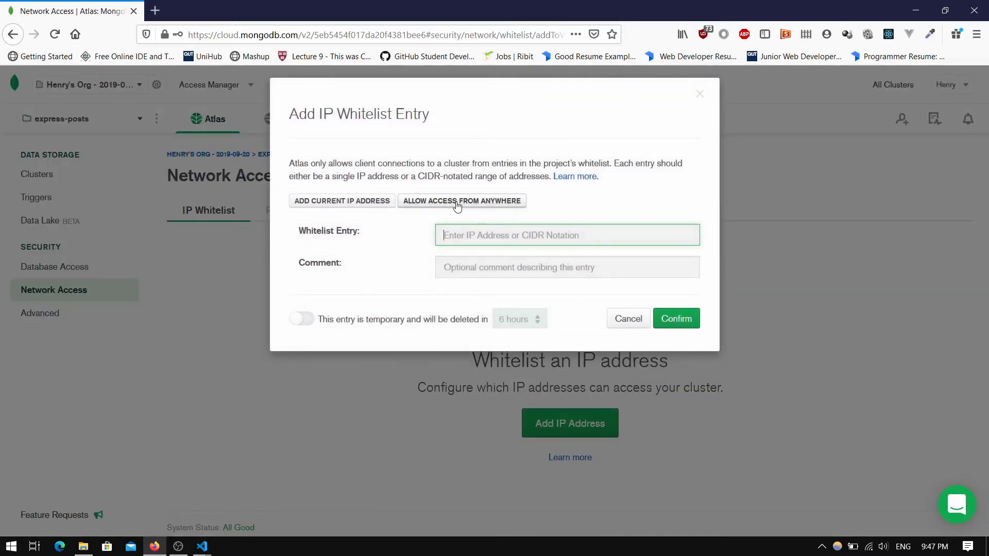
pyautogui.click(457, 206)
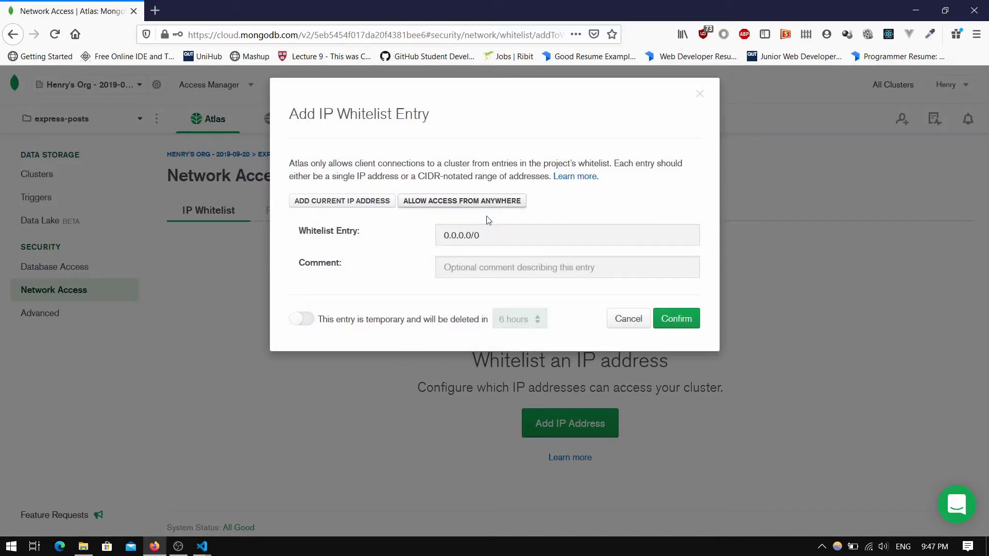
pyautogui.click(674, 320)
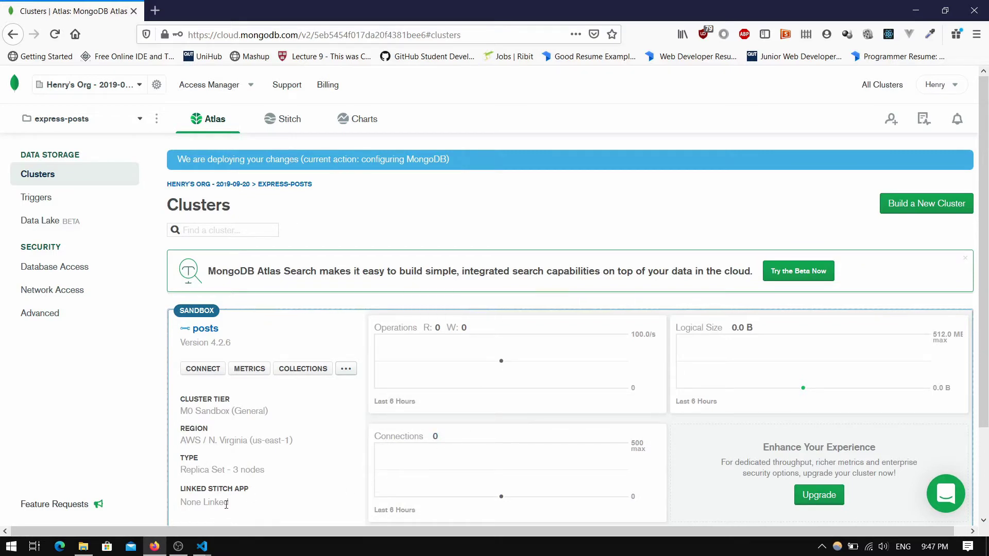
pyautogui.moveTo(184, 550)
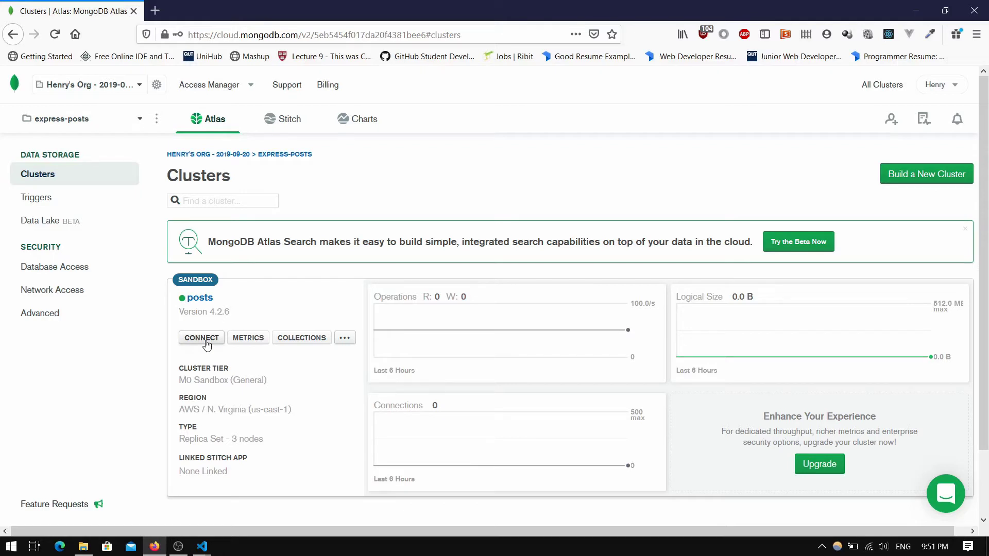
# From the posts cluster's Connect dialog, enter a database username and password
pyautogui.click(207, 343)
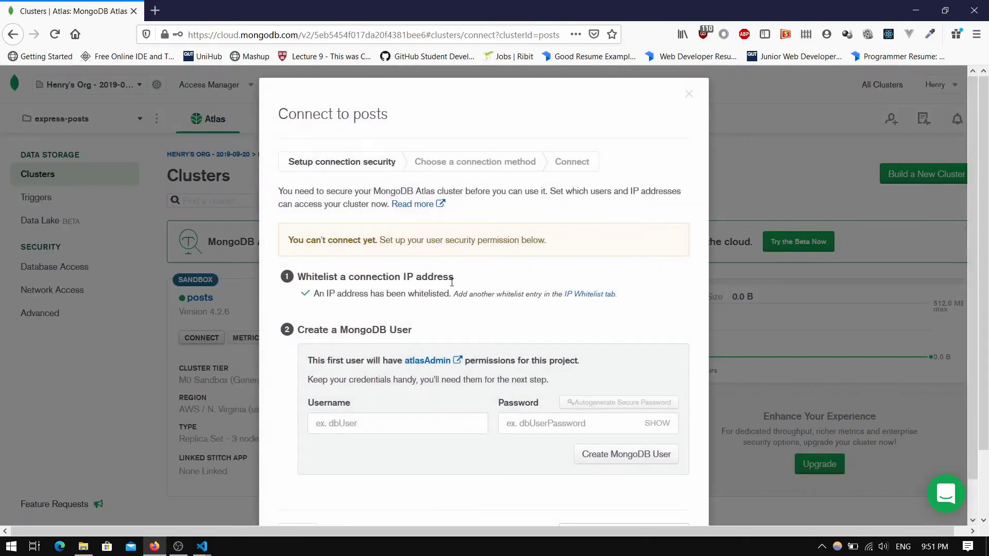
pyautogui.scroll(-1, 461, 295)
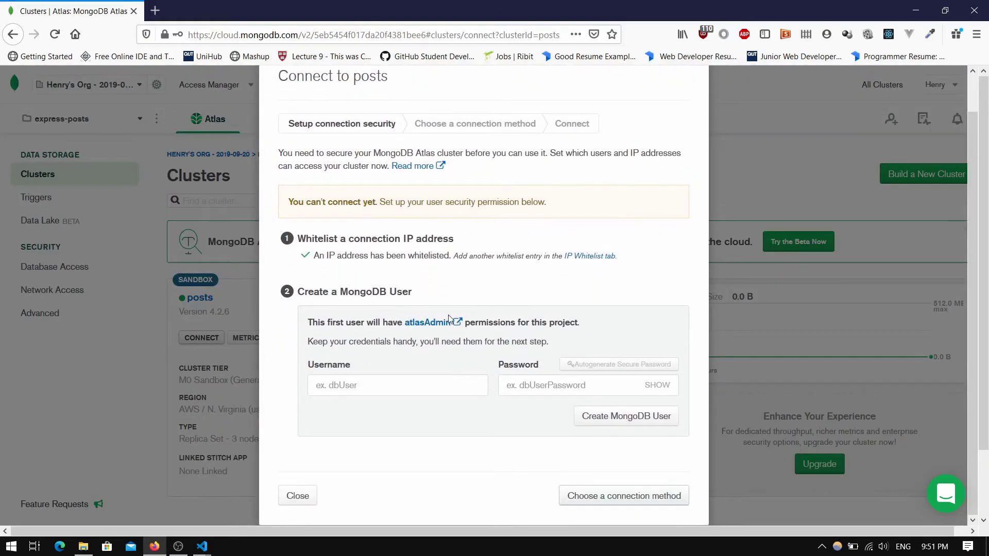
pyautogui.click(355, 387)
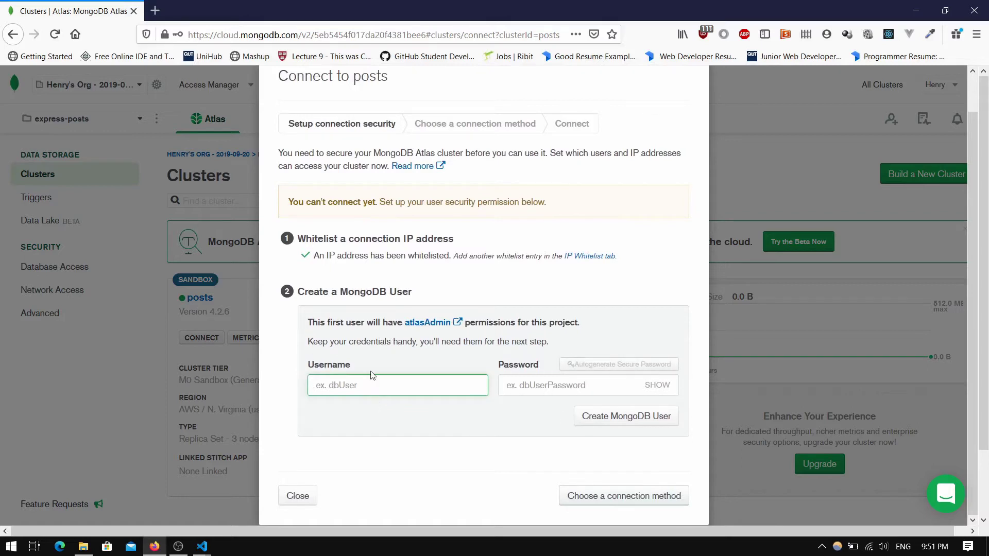
pyautogui.write('henry')
pyautogui.click(508, 387)
pyautogui.write('***')
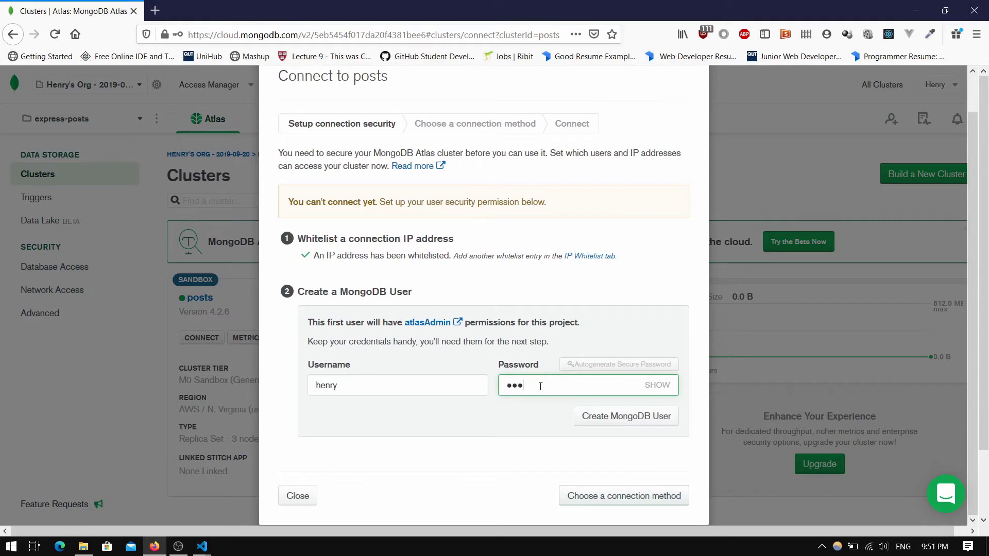
pyautogui.write('4')
pyautogui.click(657, 385)
# Create the MongoDB user and continue to choosing a connection method
pyautogui.scroll(-1, 499, 412)
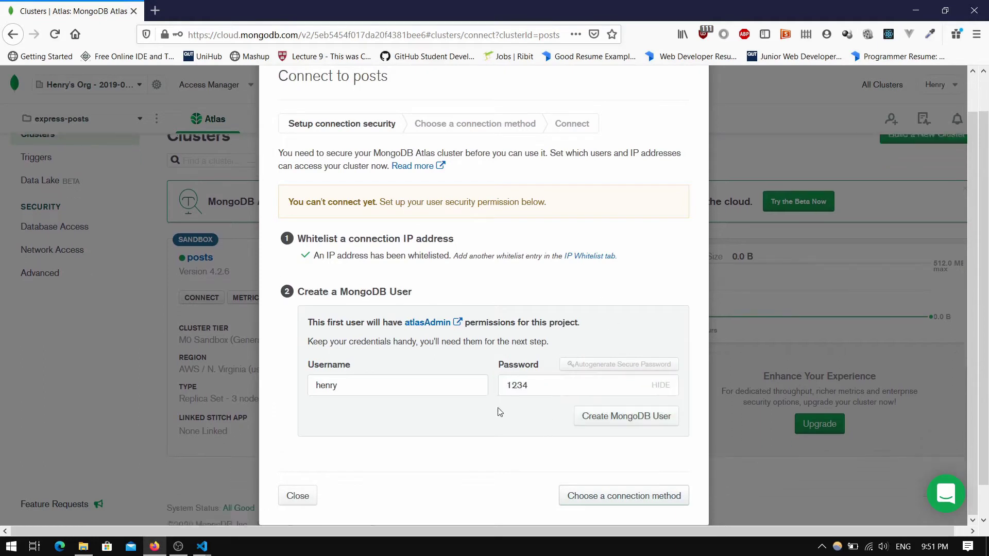
pyautogui.click(597, 416)
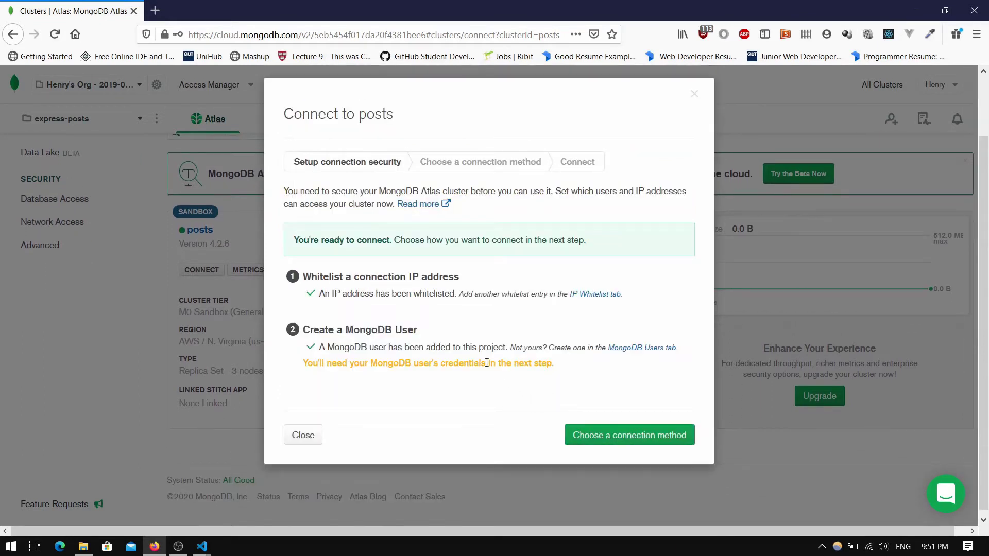
pyautogui.click(618, 438)
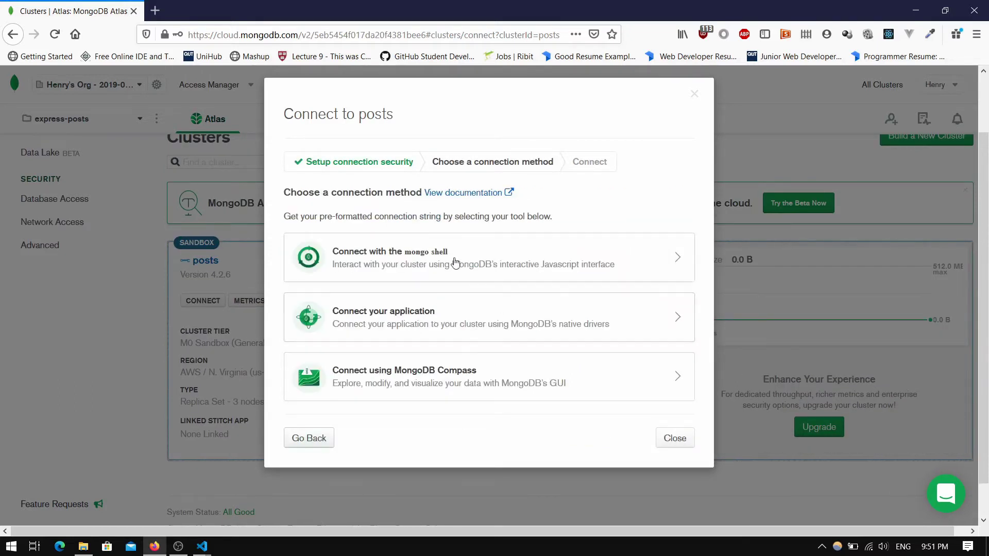
# Choose Connect your application with Node.js 3.0 or later and copy the connection string
pyautogui.click(404, 324)
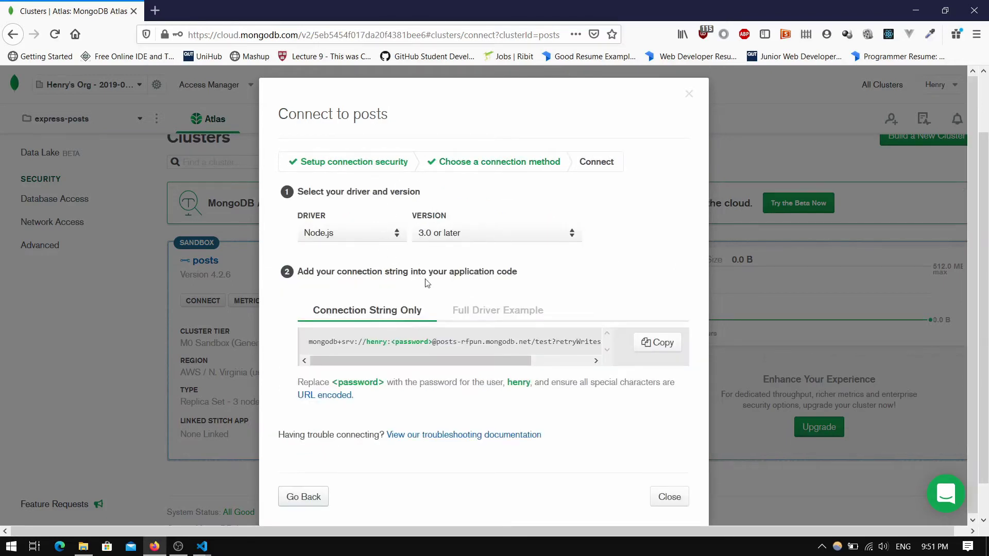
pyautogui.click(651, 340)
# Launch Notepad and paste the Atlas connection string into it
pyautogui.press('super')
pyautogui.write('notepad')
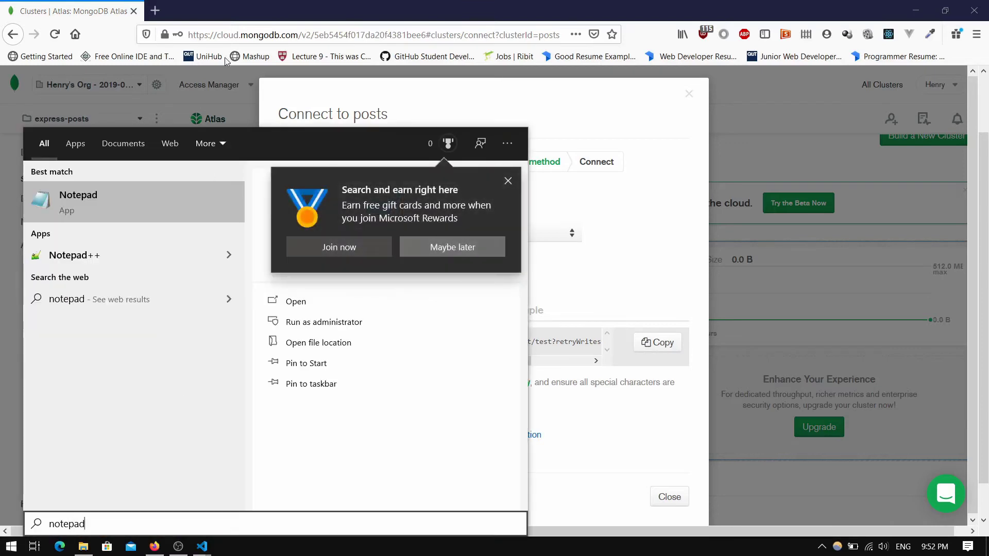
pyautogui.press('Return')
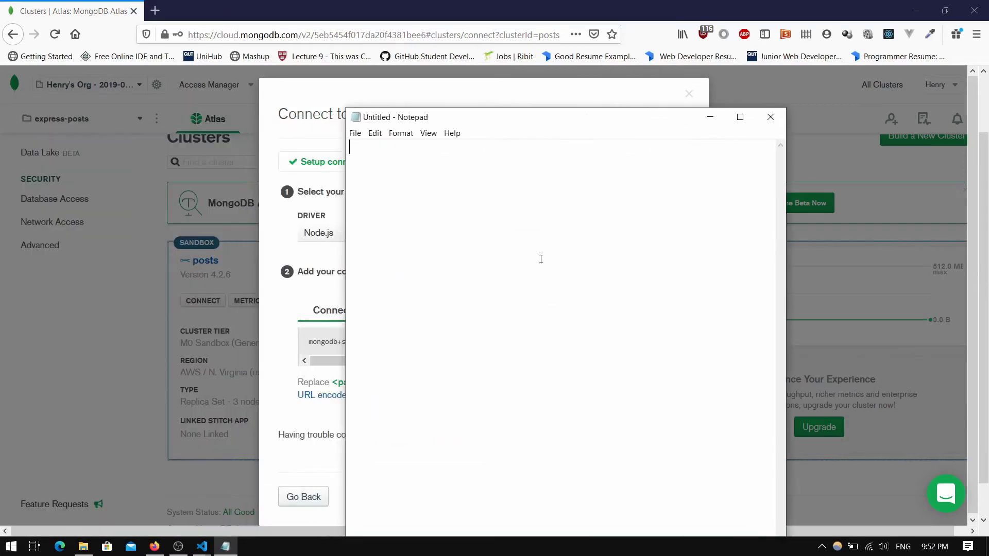
pyautogui.hotkey('ctrl', 'v')
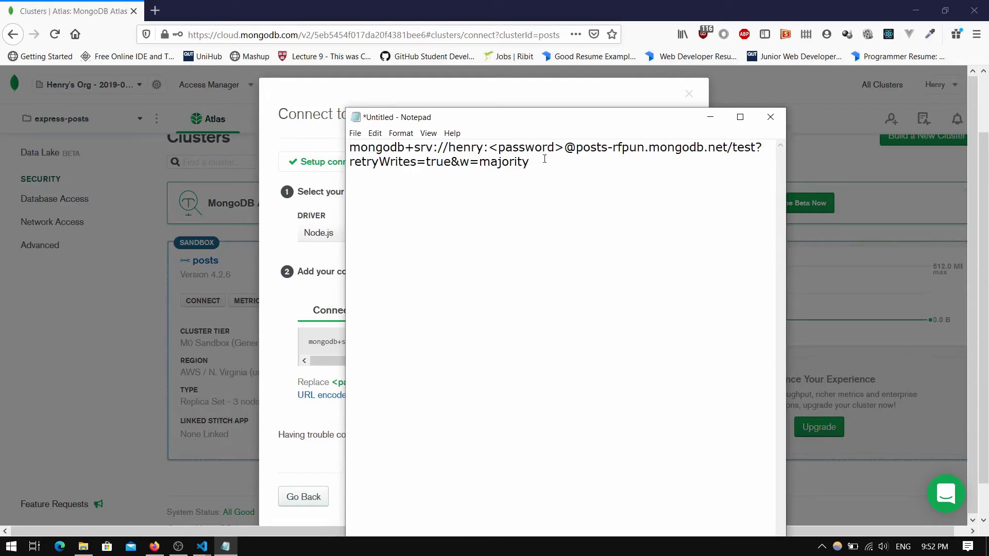
# Replace <password> with the user's password, minimize Notepad, and close the Connect dialog
pyautogui.moveTo(491, 148); pyautogui.dragTo(562, 148)
pyautogui.write('1234')
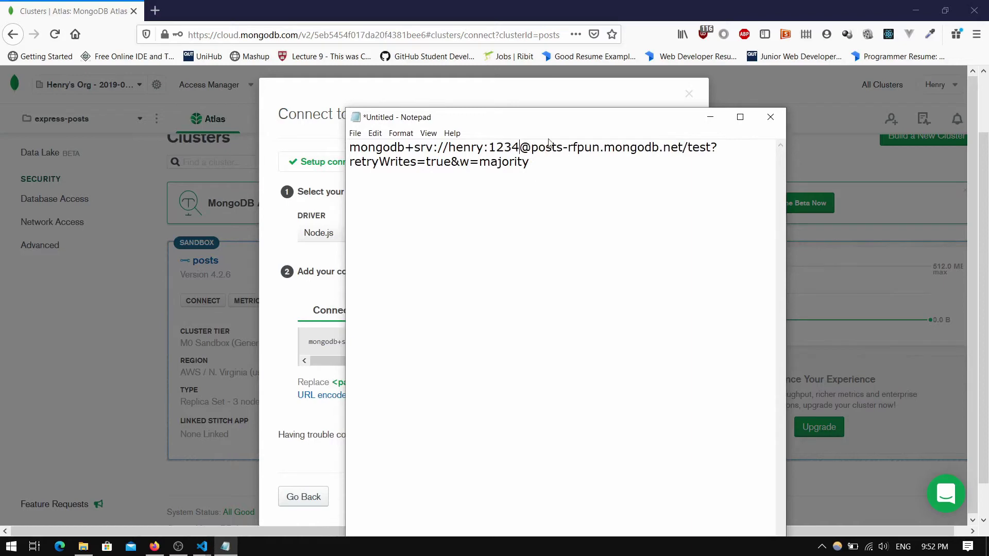
pyautogui.click(710, 117)
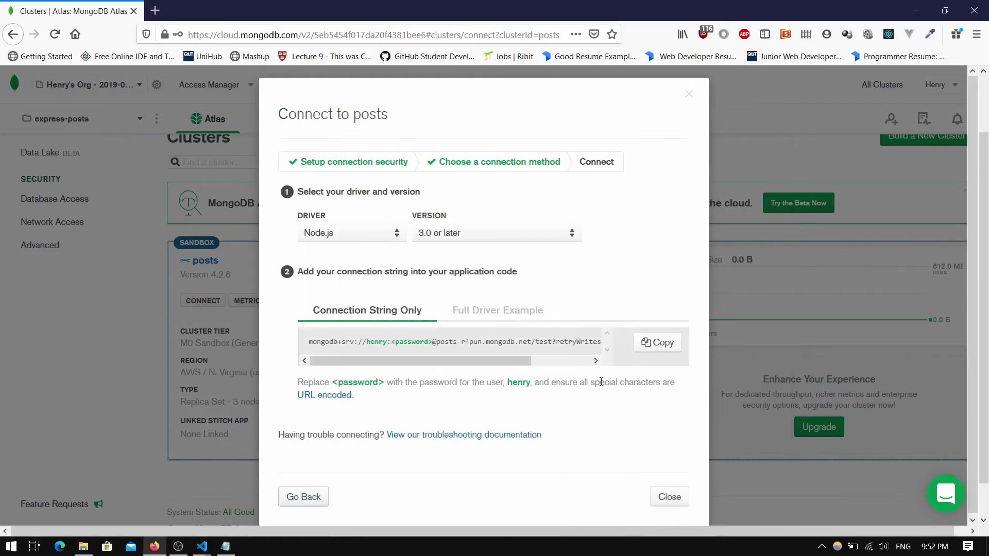
pyautogui.click(669, 497)
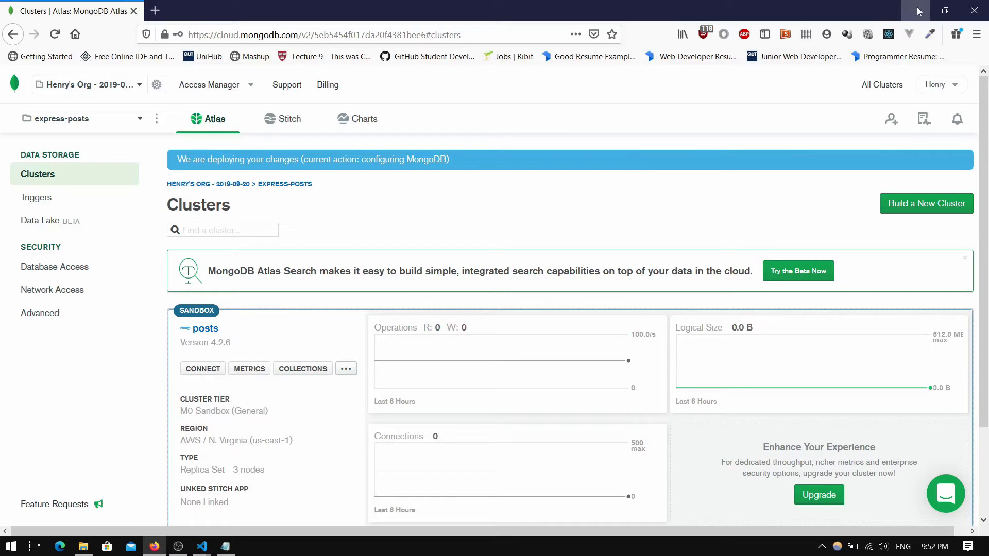
# In the Posts project, create a config folder containing a new default.json file
pyautogui.moveTo(201, 547)
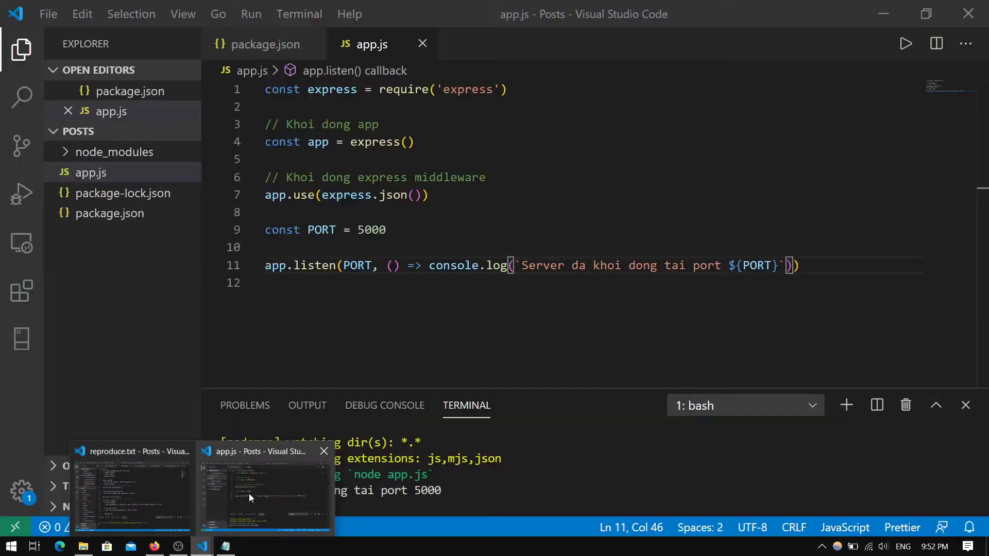
pyautogui.click(249, 493)
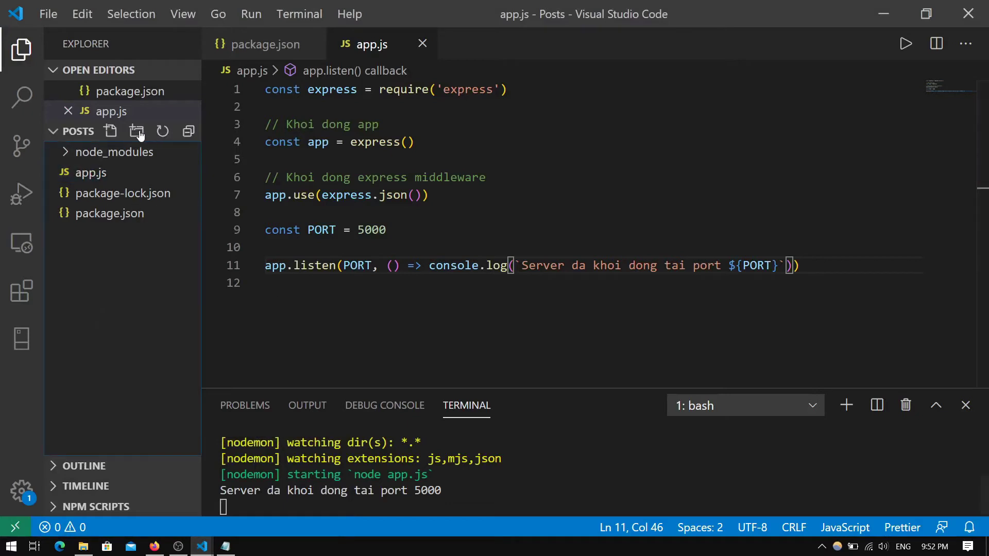
pyautogui.click(152, 132)
pyautogui.write('config')
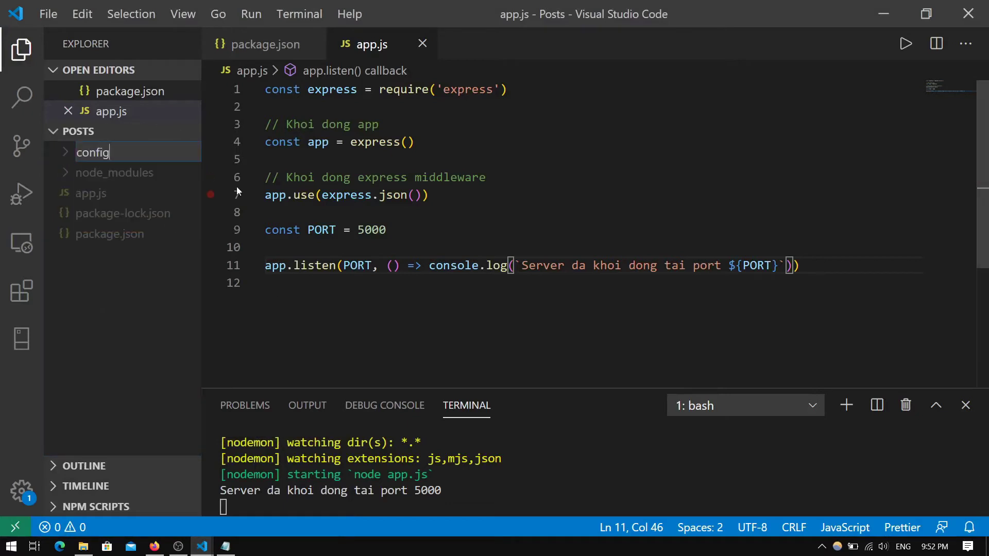
pyautogui.press('Return')
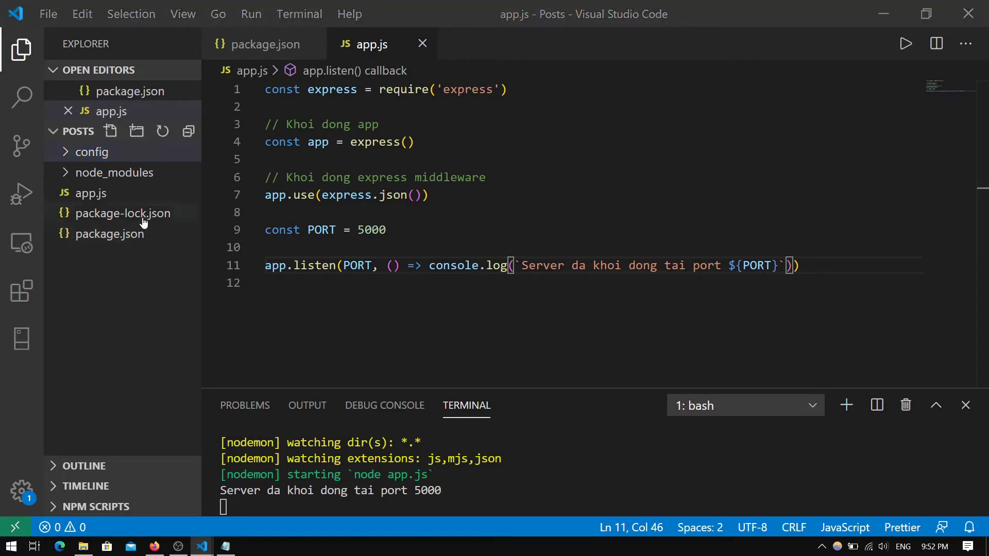
pyautogui.click(112, 132)
pyautogui.write('defu')
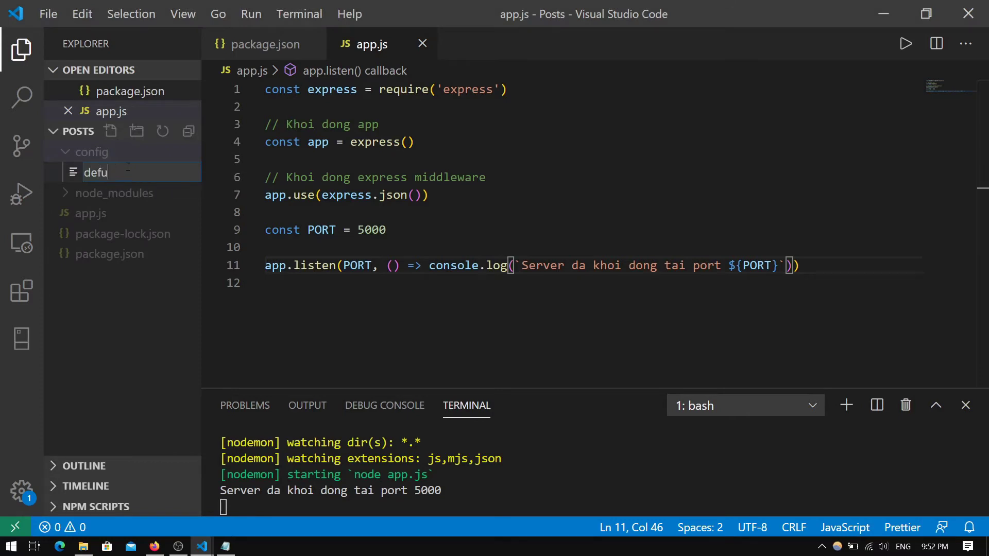
pyautogui.write('ault.json')
pyautogui.press('Return')
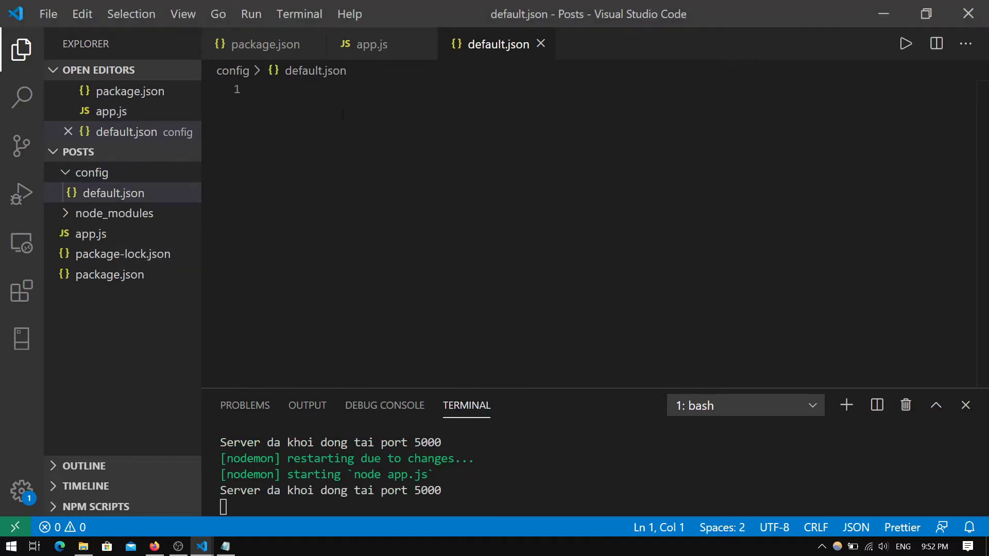
# Start a JSON object in default.json with a "mongoURI" key and empty string value
pyautogui.write('{')
pyautogui.press('Return')
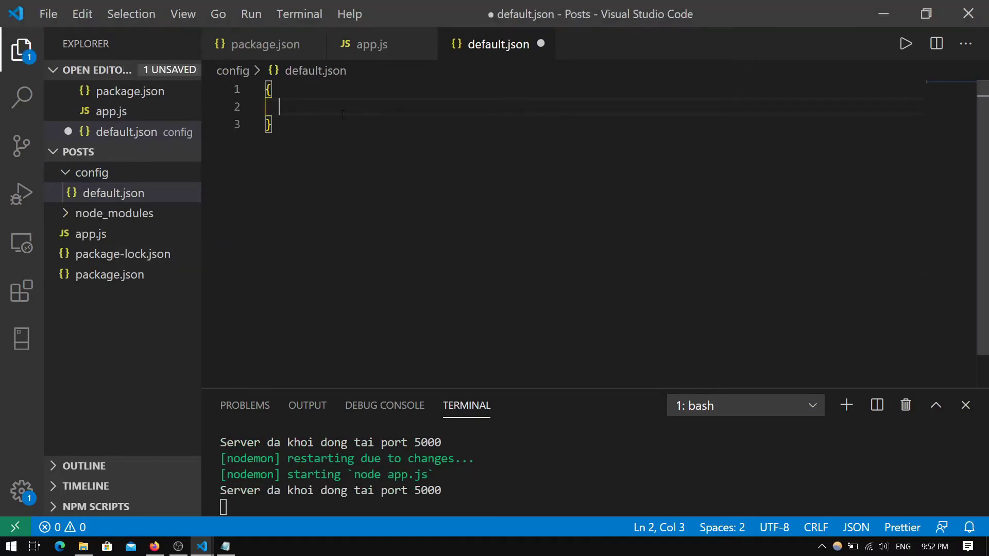
pyautogui.write('"mogo')
pyautogui.press('BackSpace')
pyautogui.press('BackSpace')
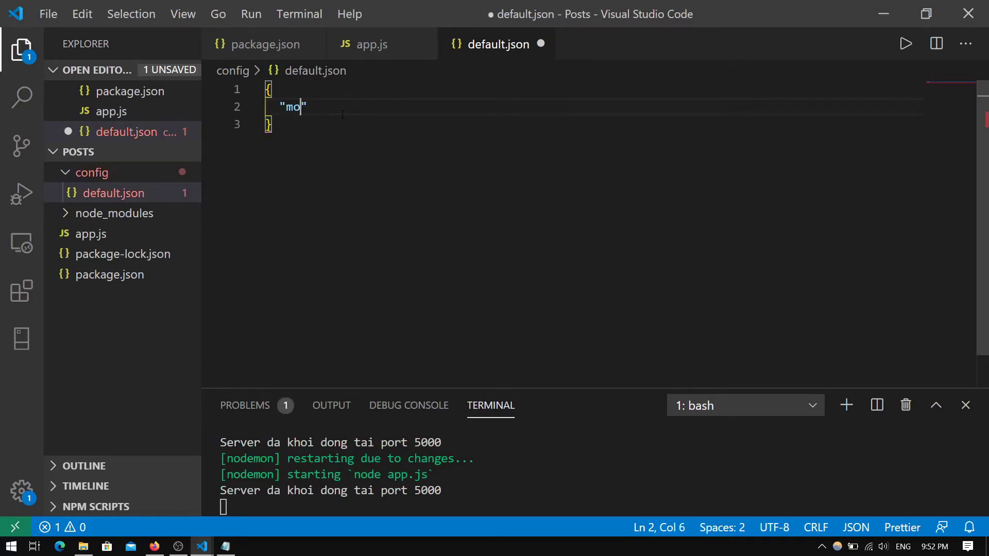
pyautogui.write('ngop')
pyautogui.press('BackSpace')
pyautogui.press('BackSpace')
pyautogui.write('oURI')
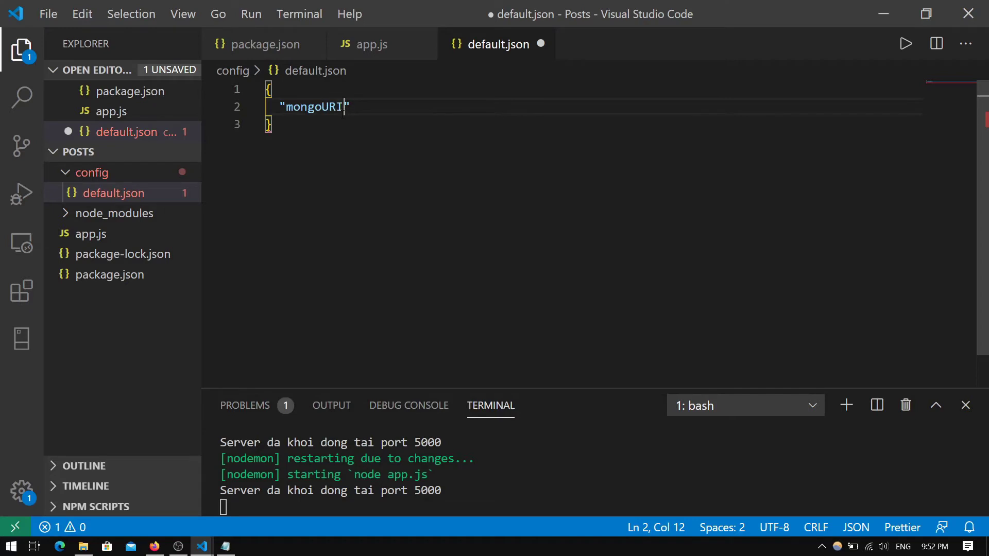
pyautogui.write('": "')
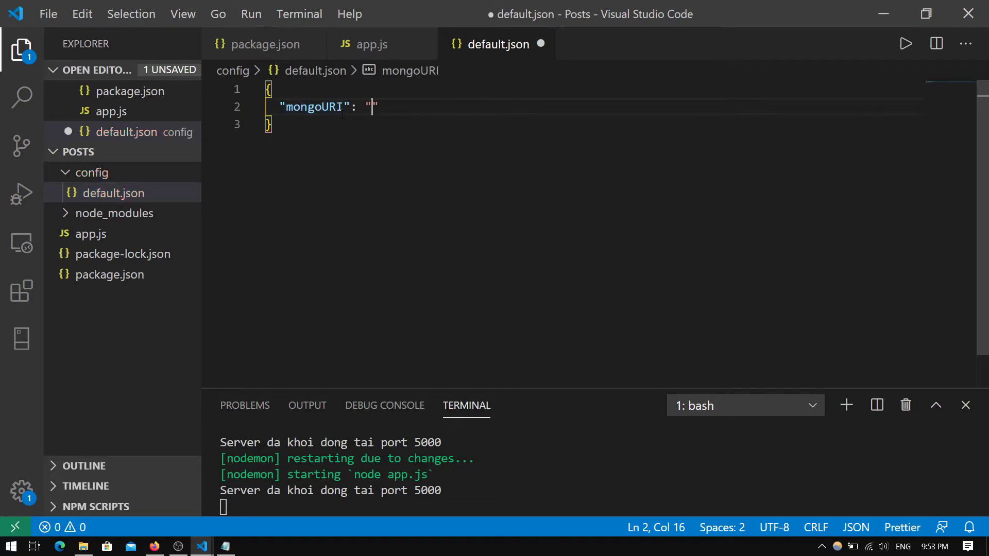
# Copy the connection string from Notepad, discard Notepad, then paste it as mongoURI and save default.json
pyautogui.click(225, 546)
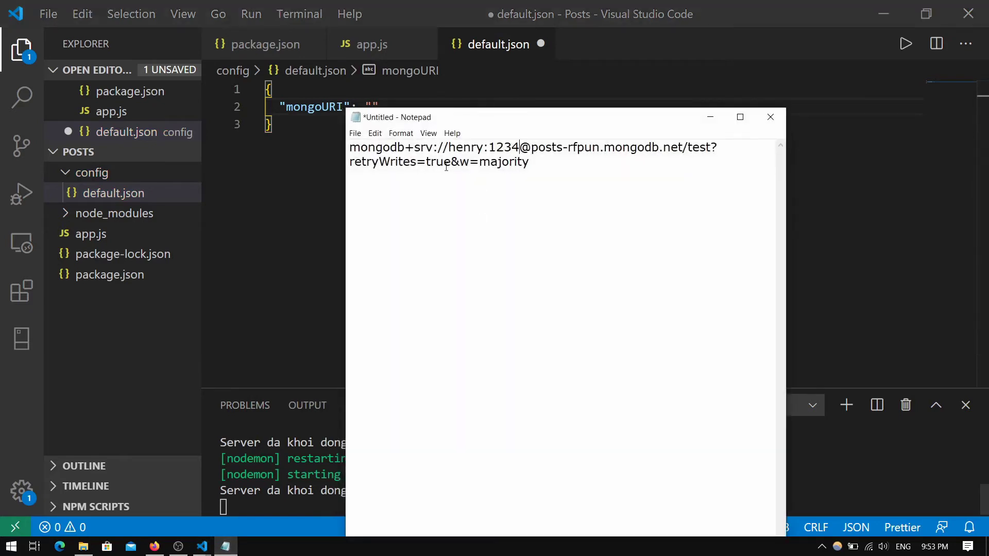
pyautogui.moveTo(352, 148); pyautogui.dragTo(540, 166)
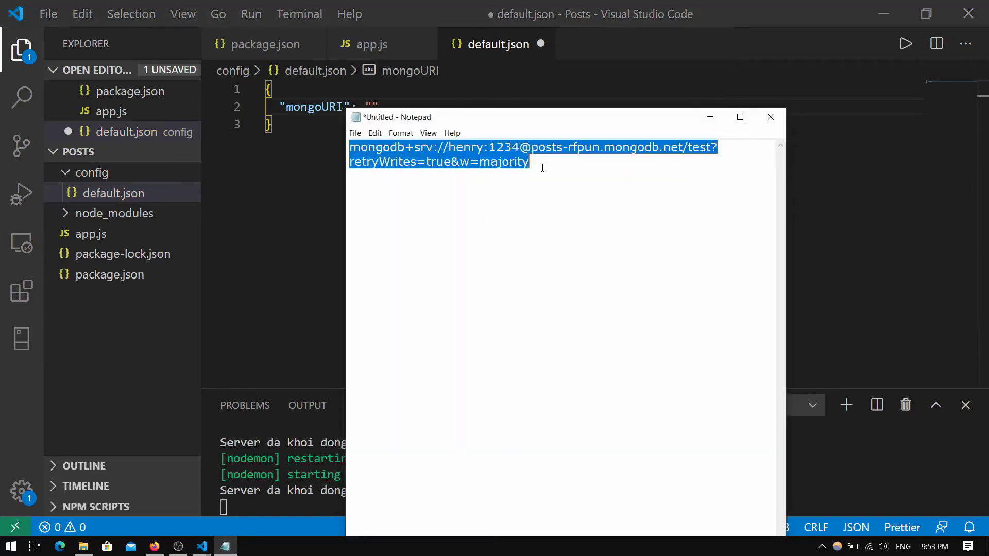
pyautogui.click(770, 117)
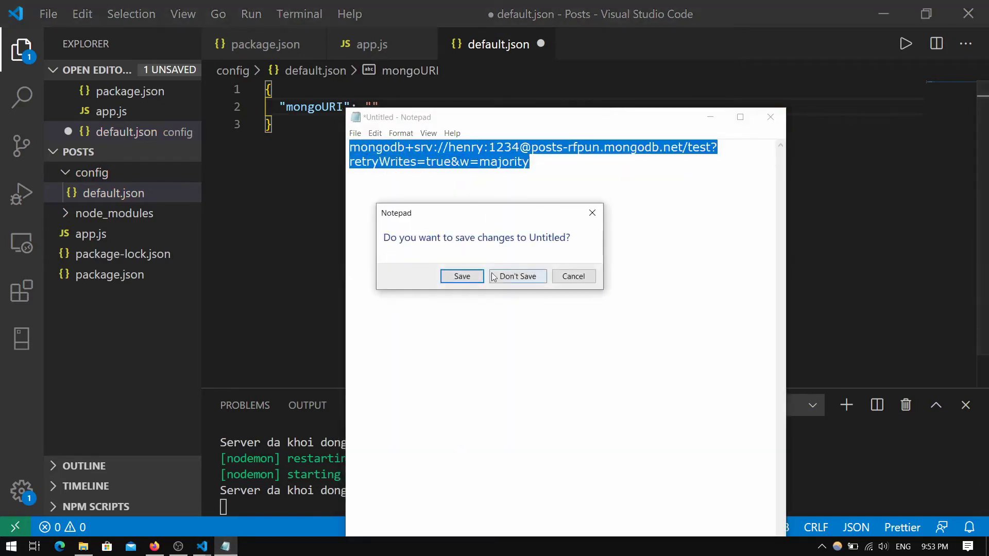
pyautogui.click(493, 277)
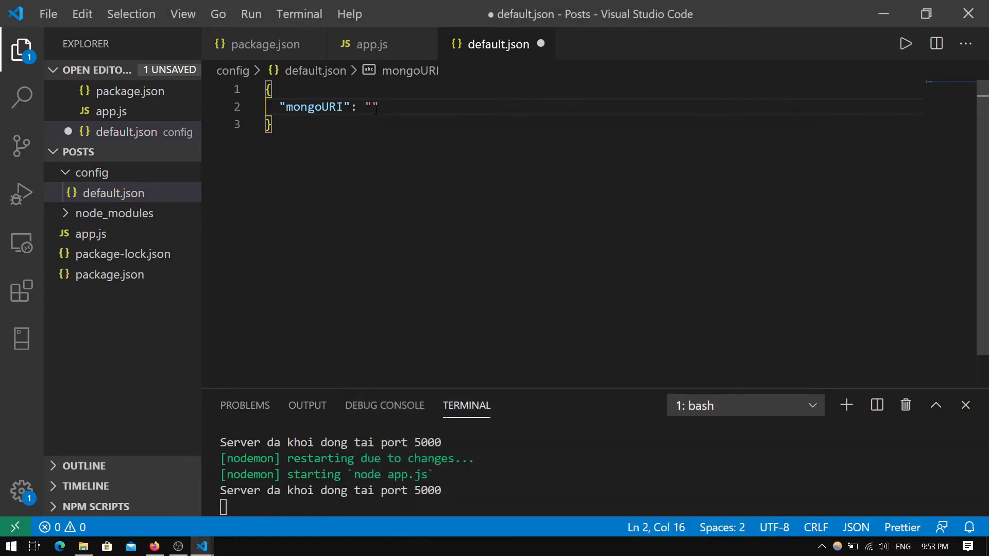
pyautogui.hotkey('ctrl', 'v')
pyautogui.hotkey('ctrl', 's')
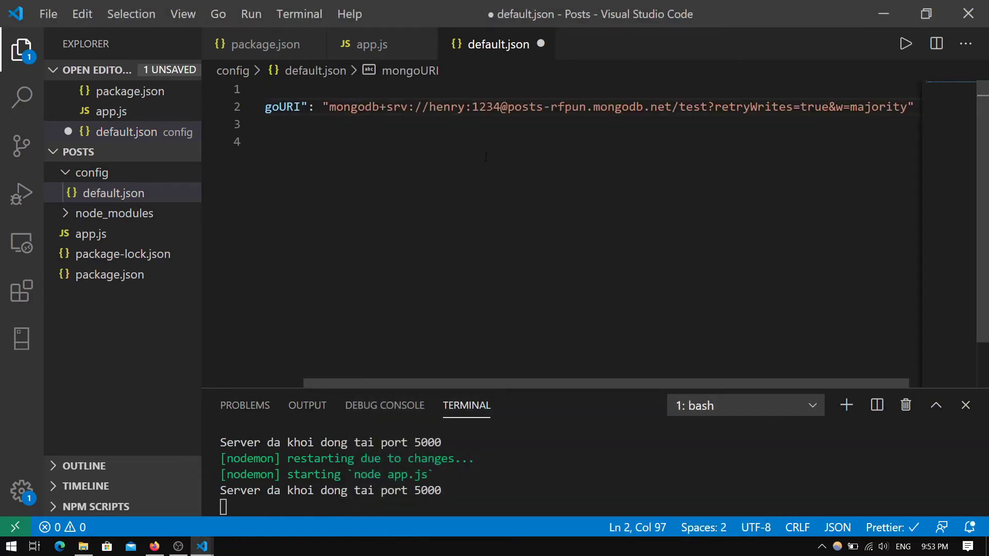
# Close default.json and create a new file named db.js inside the config folder
pyautogui.click(541, 45)
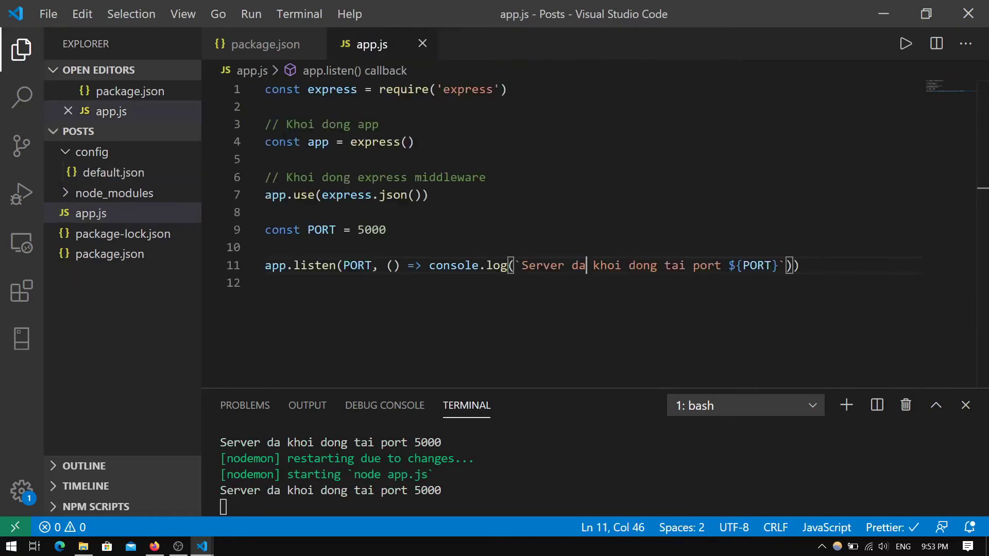
pyautogui.click(105, 153)
pyautogui.click(106, 154)
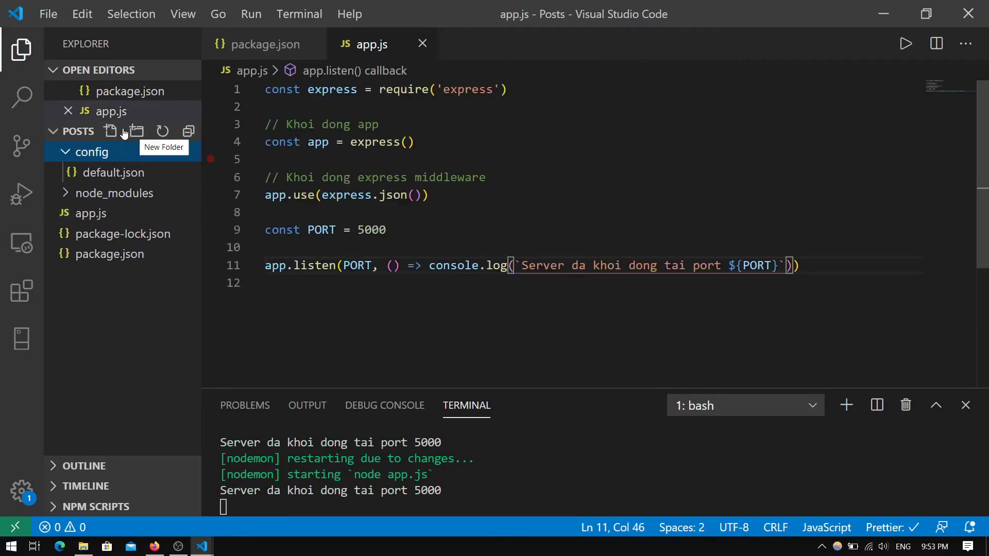
pyautogui.click(111, 132)
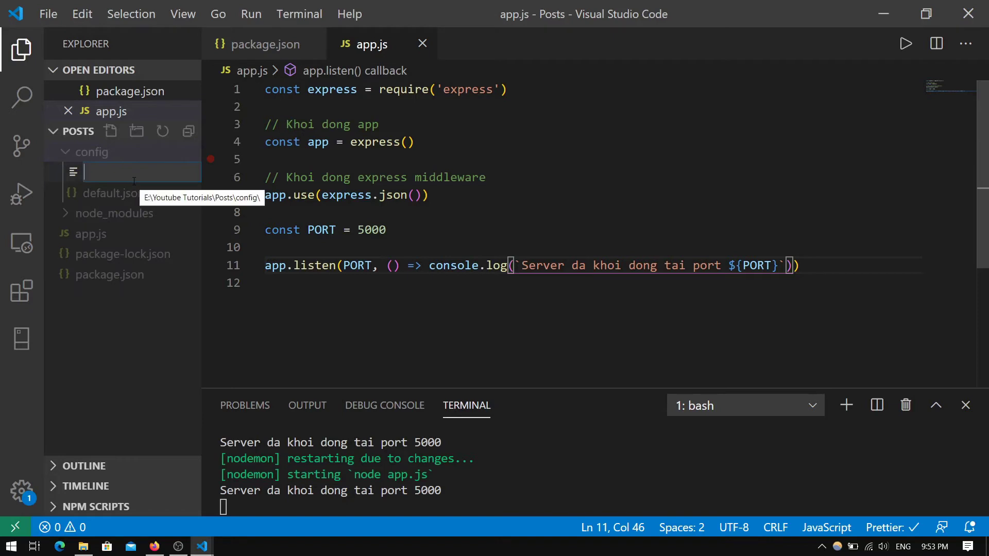
pyautogui.write('db.js')
pyautogui.press('Return')
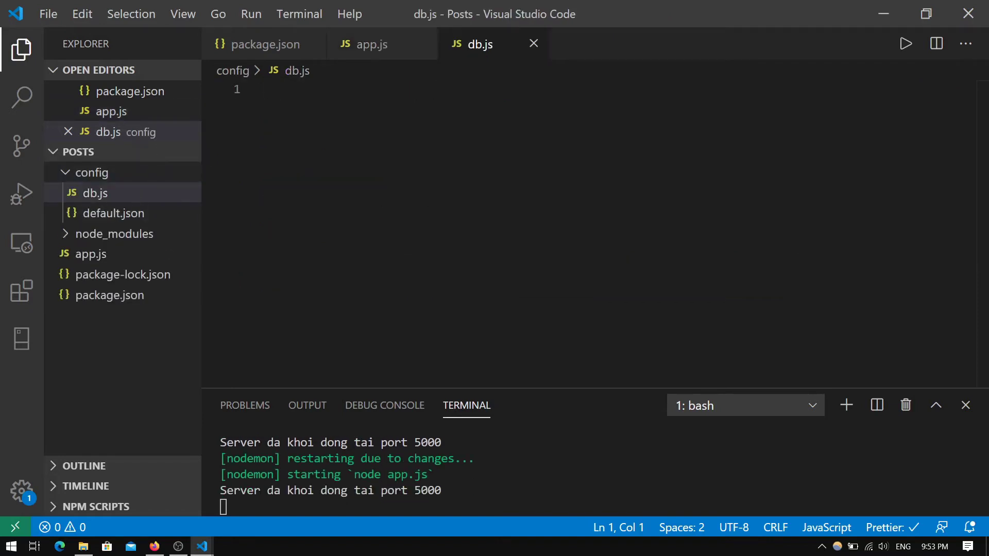
# Write const mongoose = require('mongoose') as the first line of db.js
pyautogui.click(384, 122)
pyautogui.write('con')
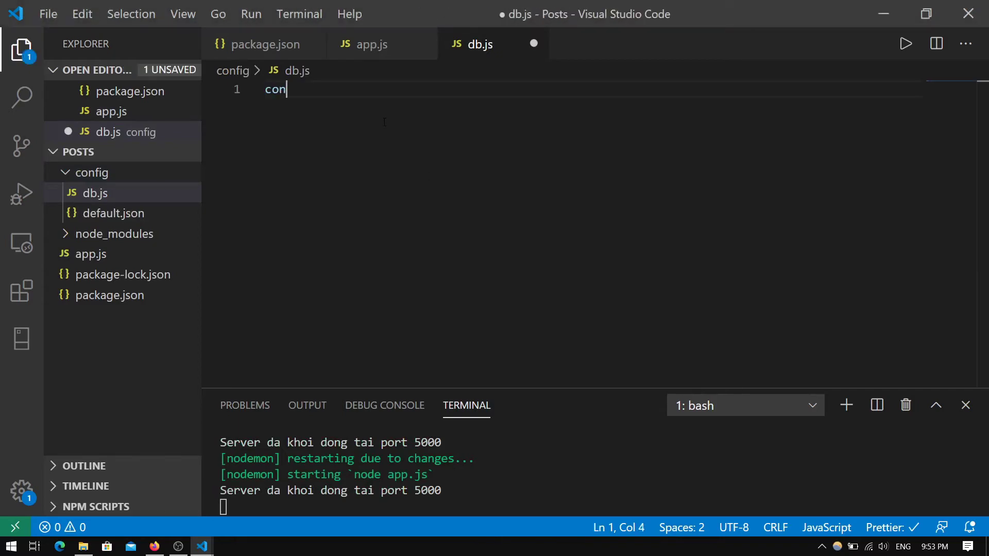
pyautogui.write('st mongoo')
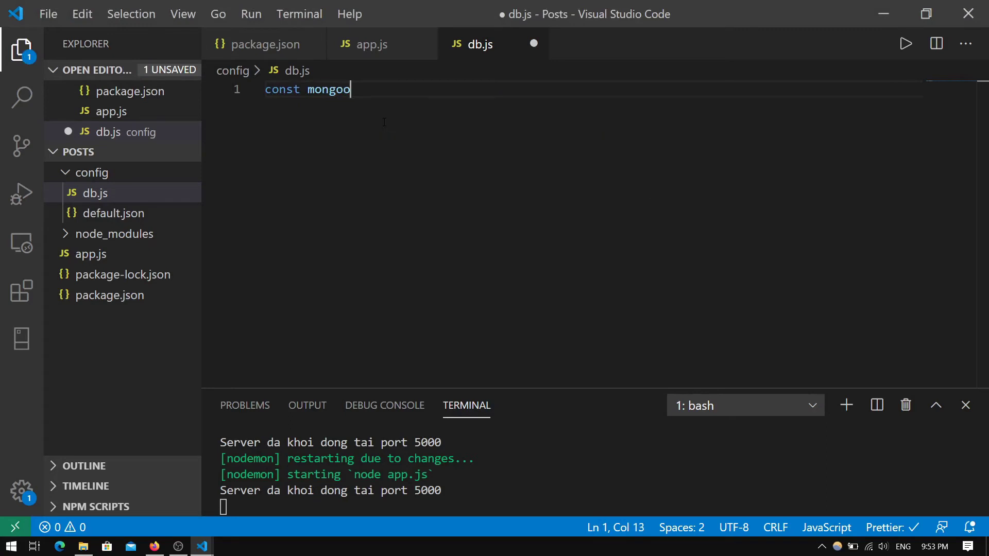
pyautogui.write("se = require('mon")
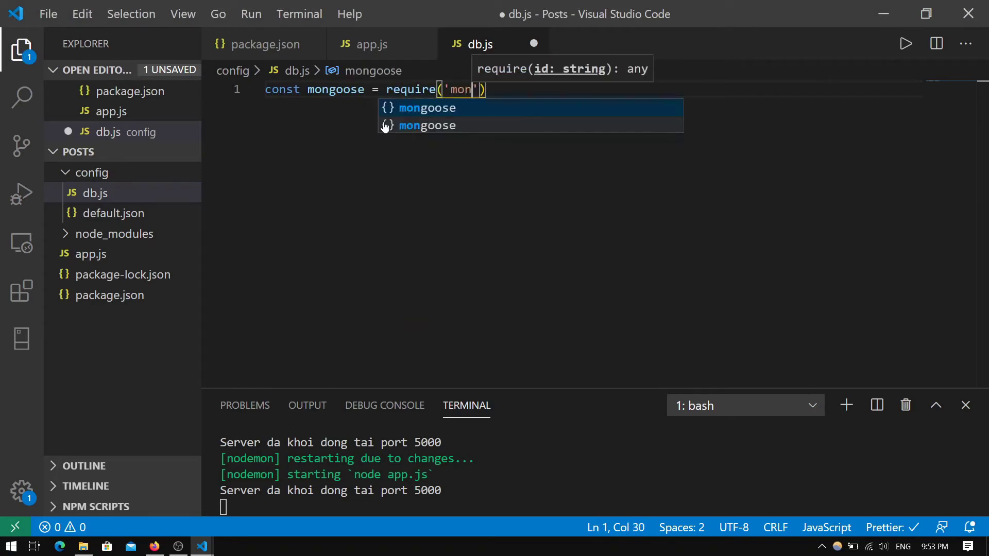
pyautogui.press('Return')
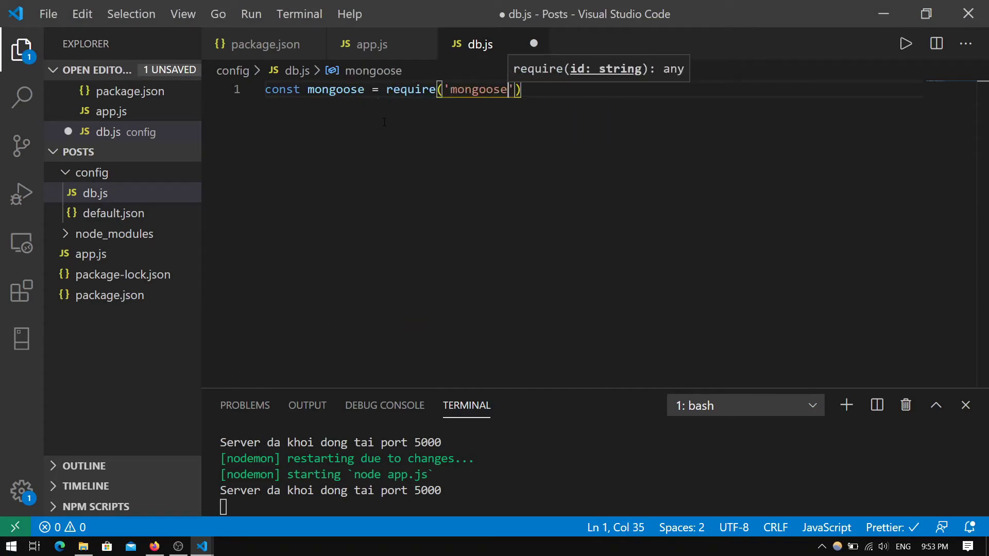
pyautogui.press('End')
pyautogui.press('Return')
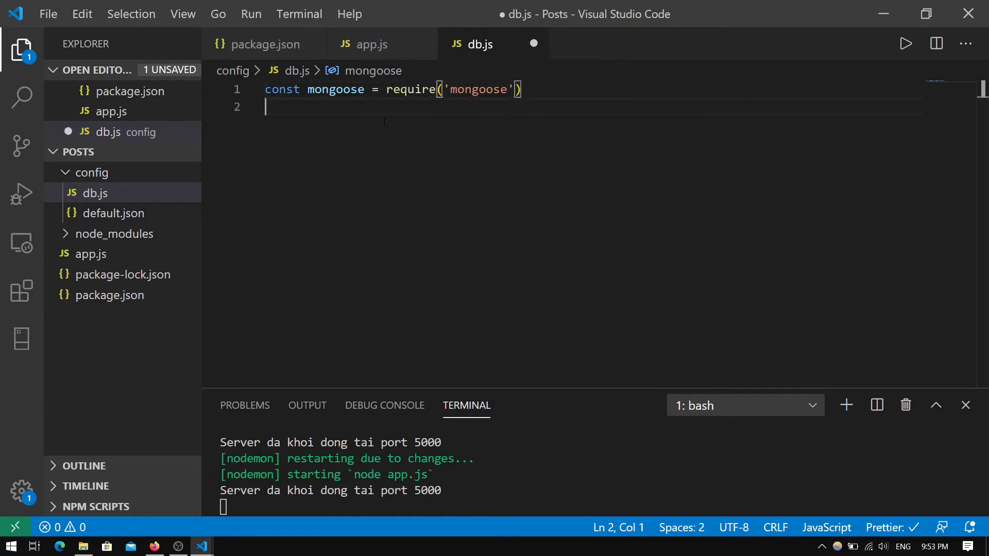